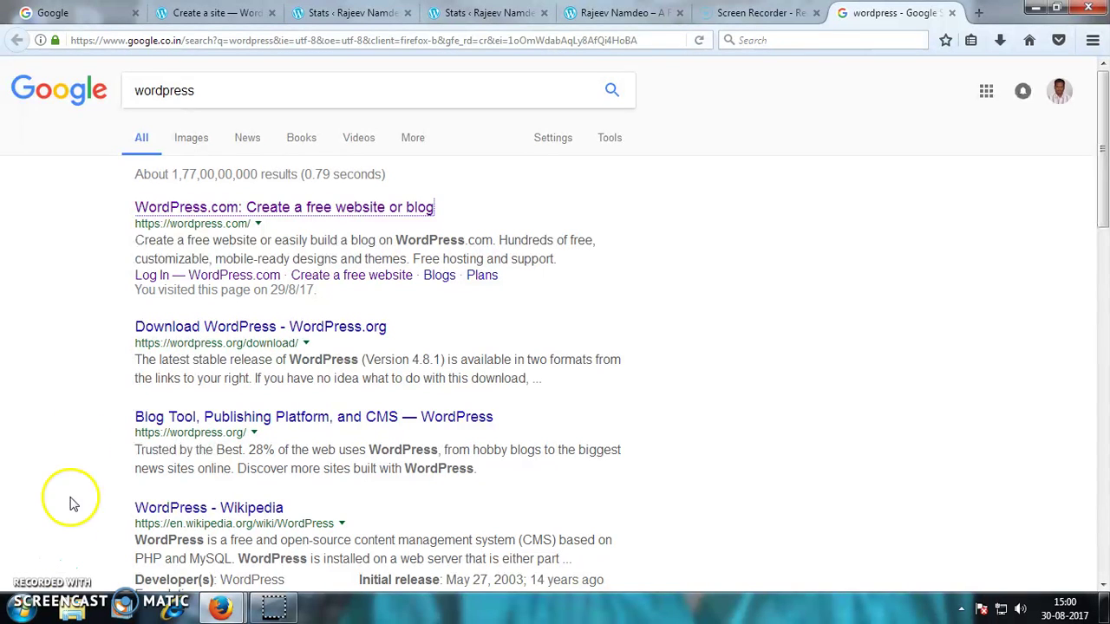
# - Open the 'WordPress.com: Create a free website or blog' result from the Google search
pyautogui.click(188, 215)
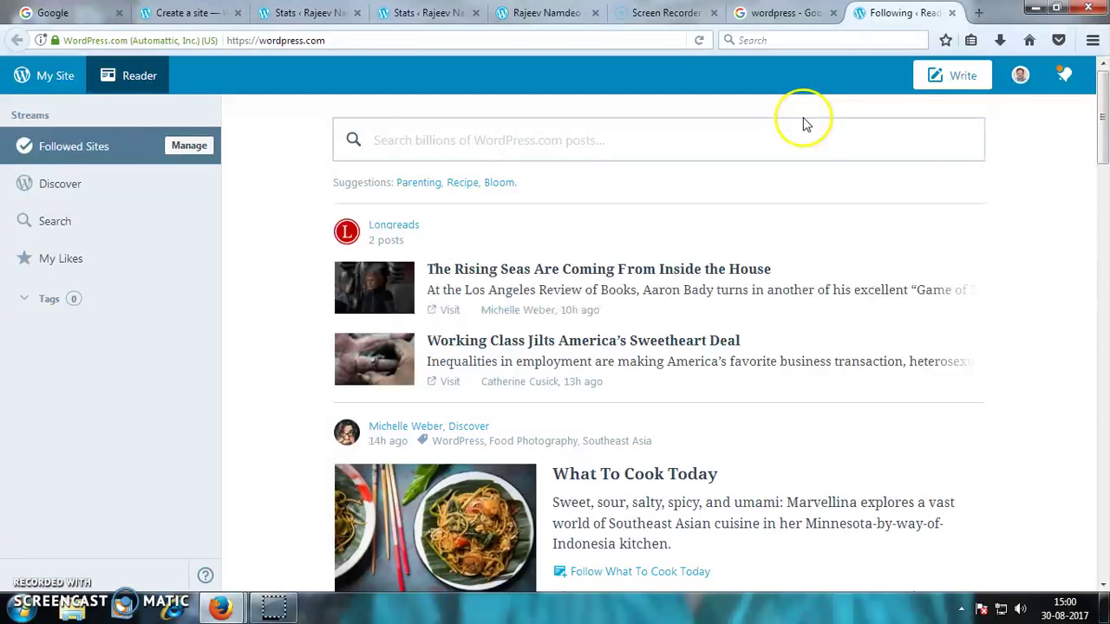
# - Start a Technology-topic website with a website-style homepage using the Karuna theme
pyautogui.click(189, 15)
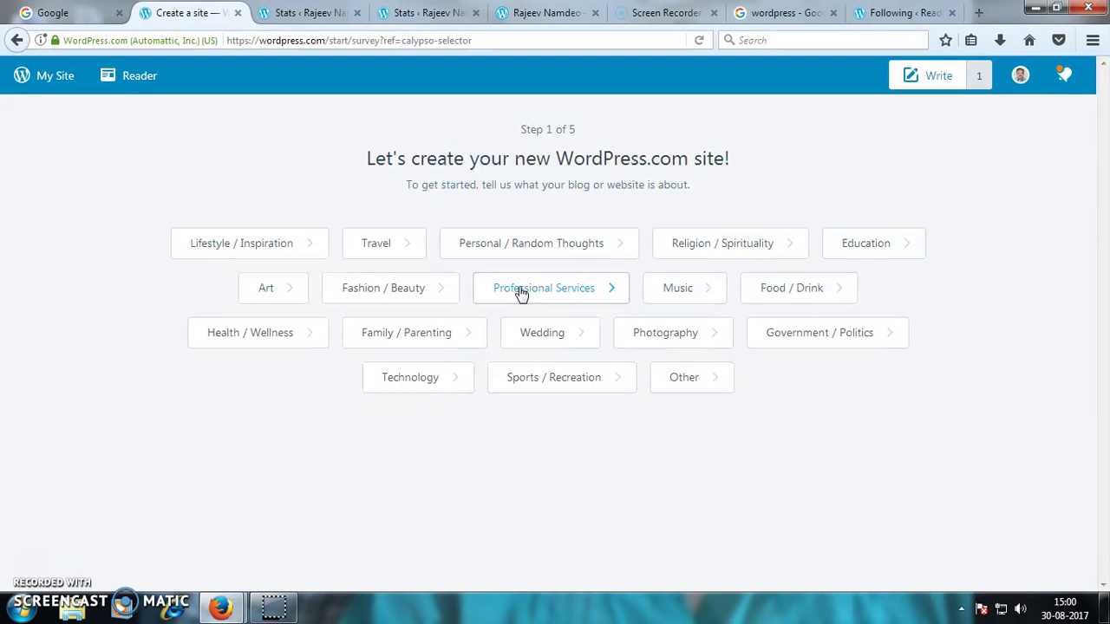
pyautogui.click(447, 385)
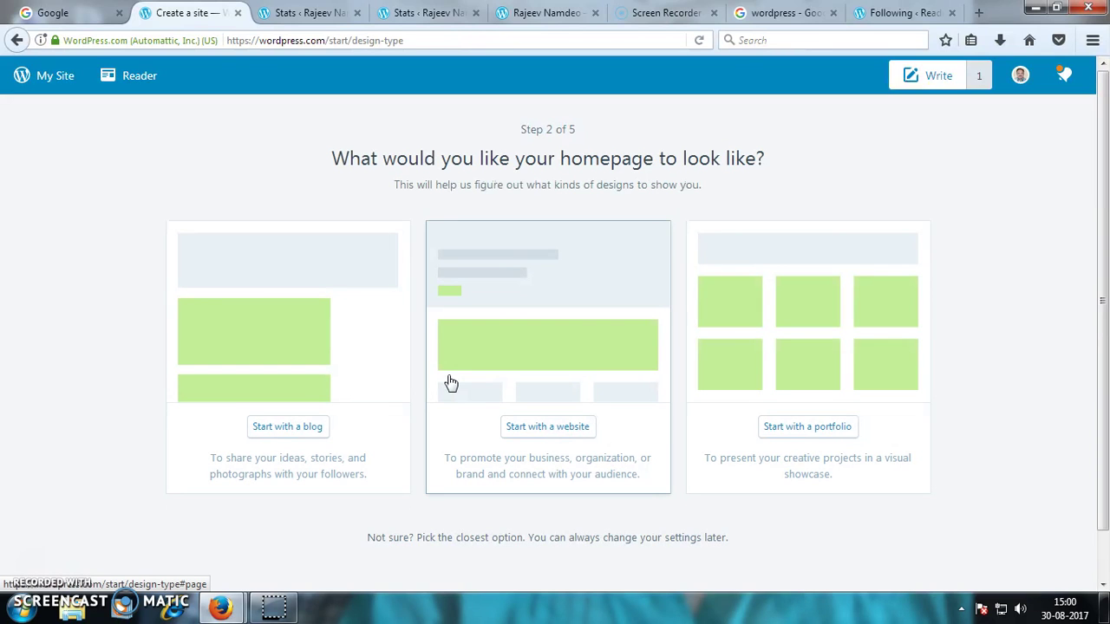
pyautogui.click(557, 430)
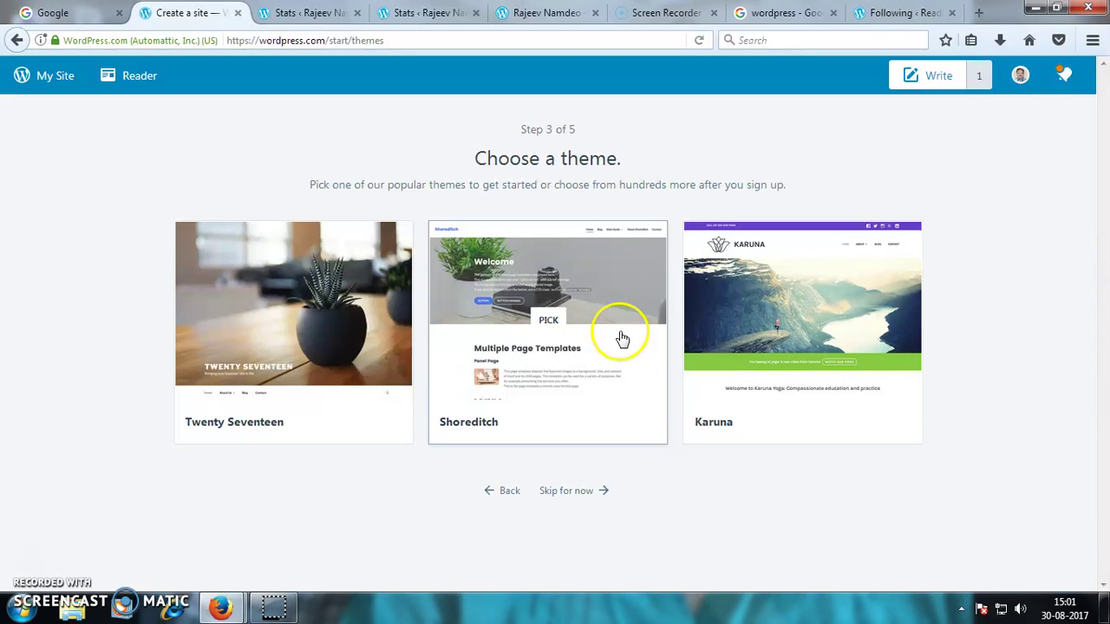
pyautogui.click(768, 312)
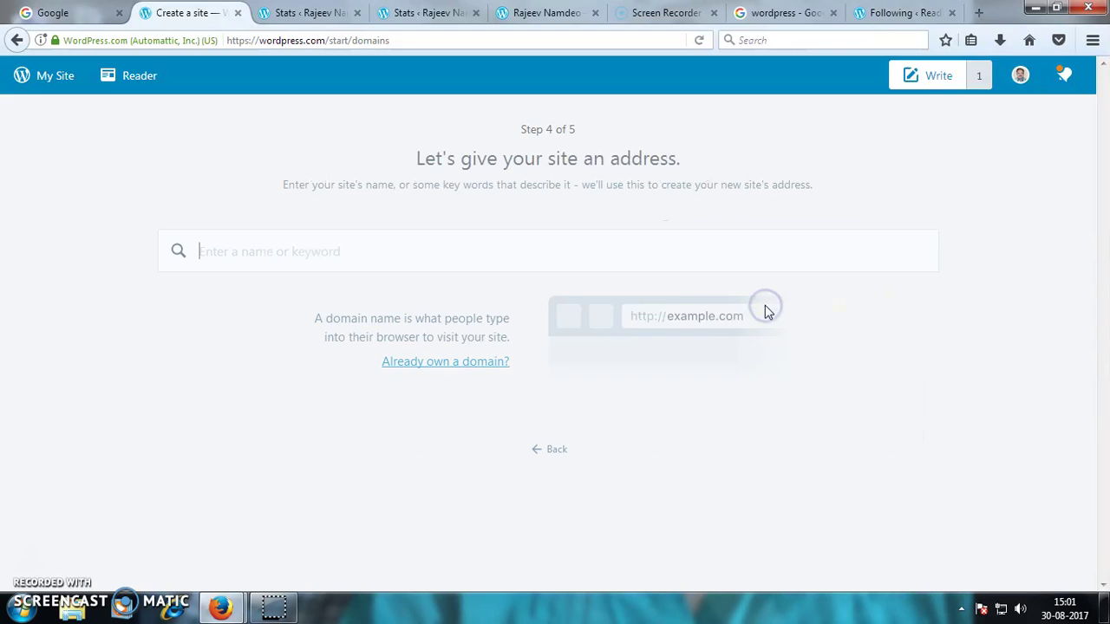
# - Enter a site name, select the free wordpress.com address on the Free plan, and continue to the new site
pyautogui.click(248, 256)
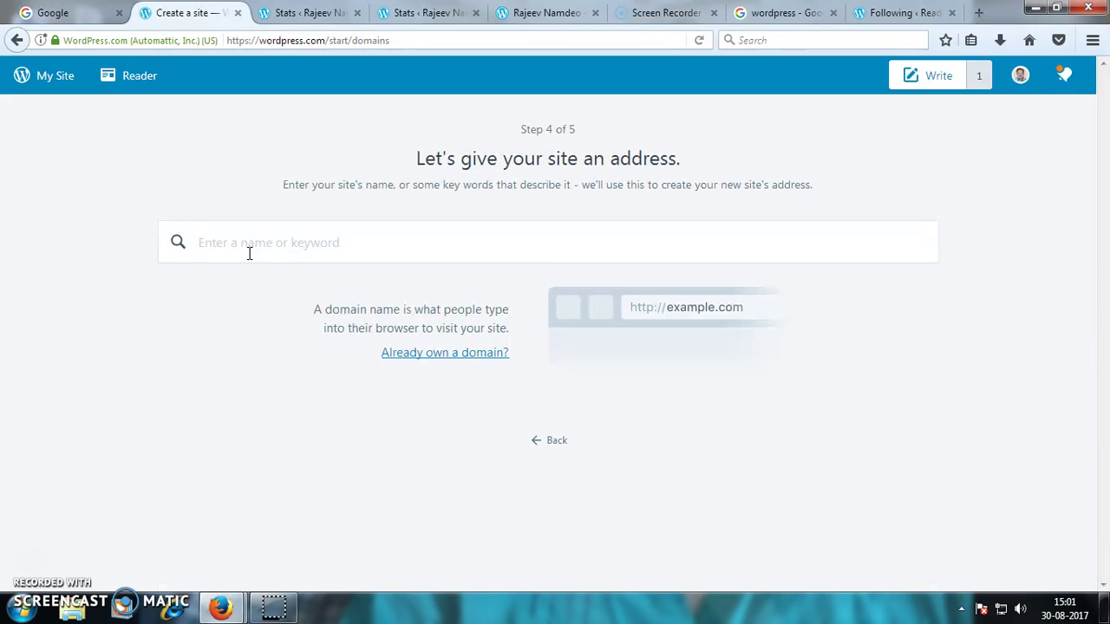
pyautogui.write('manmohan')
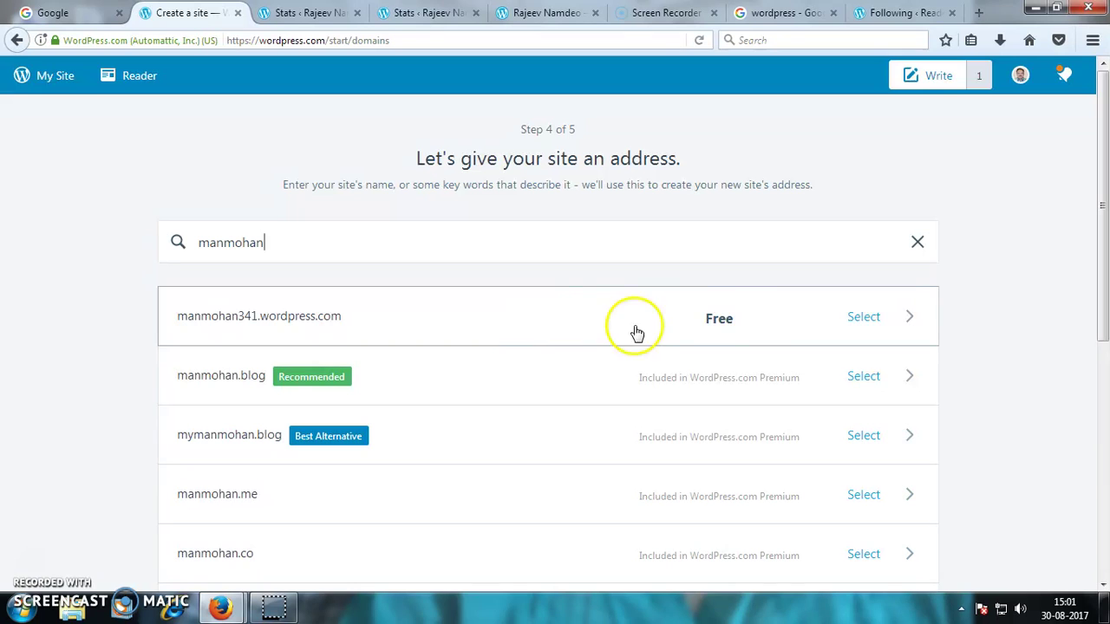
pyautogui.click(869, 325)
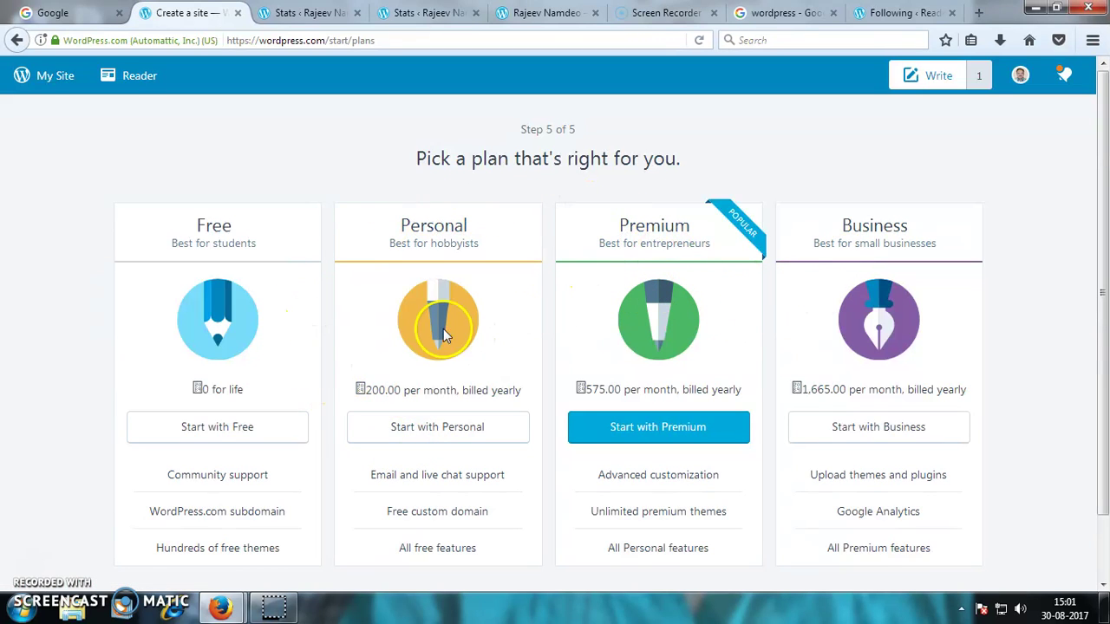
pyautogui.click(252, 430)
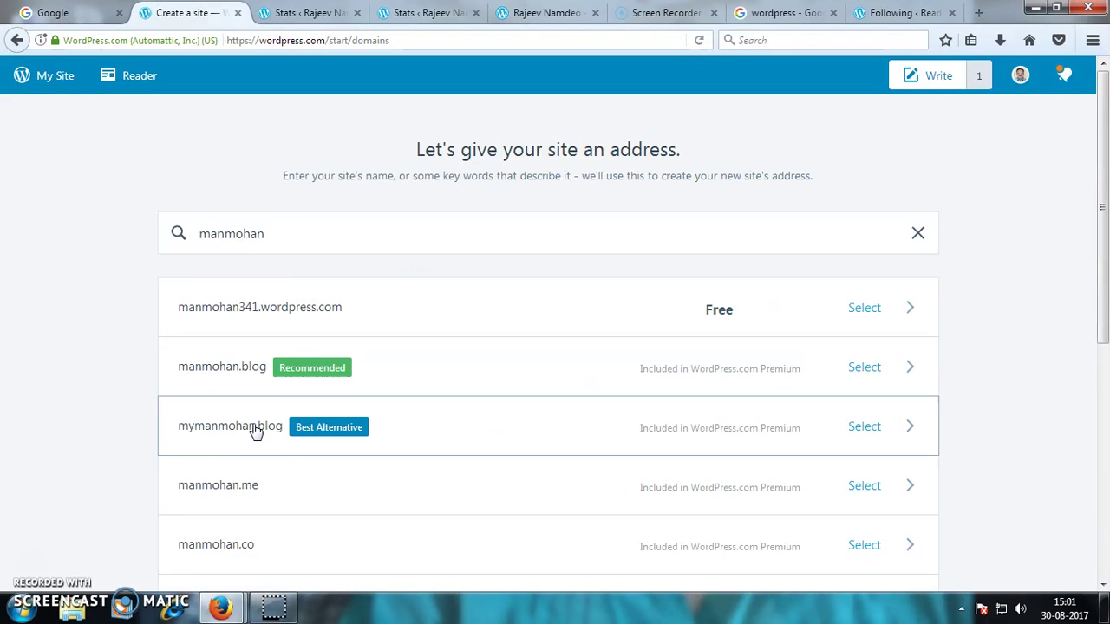
pyautogui.click(254, 431)
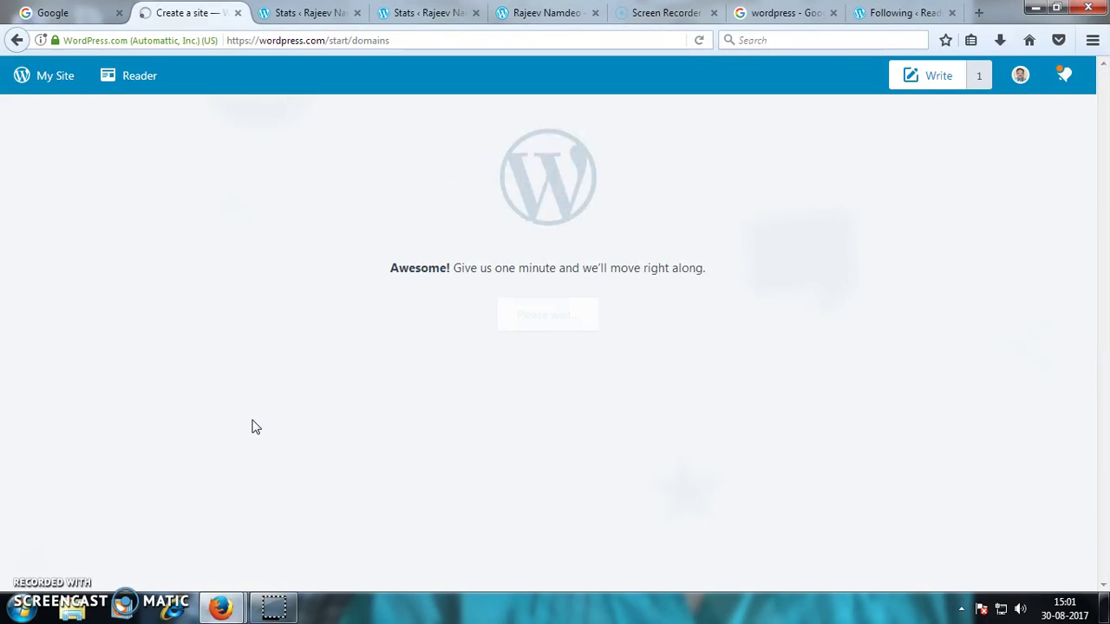
pyautogui.click(555, 316)
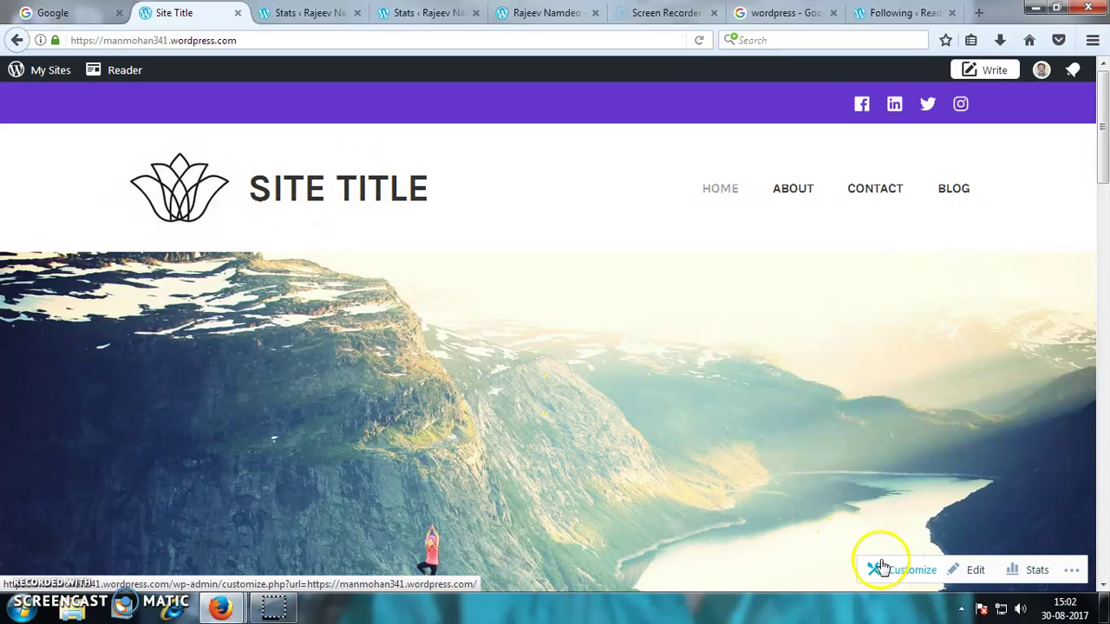
# - In Site Identity, set the title 'new website' and tagline 'my aim is to learn new tech', then publish
pyautogui.click(902, 579)
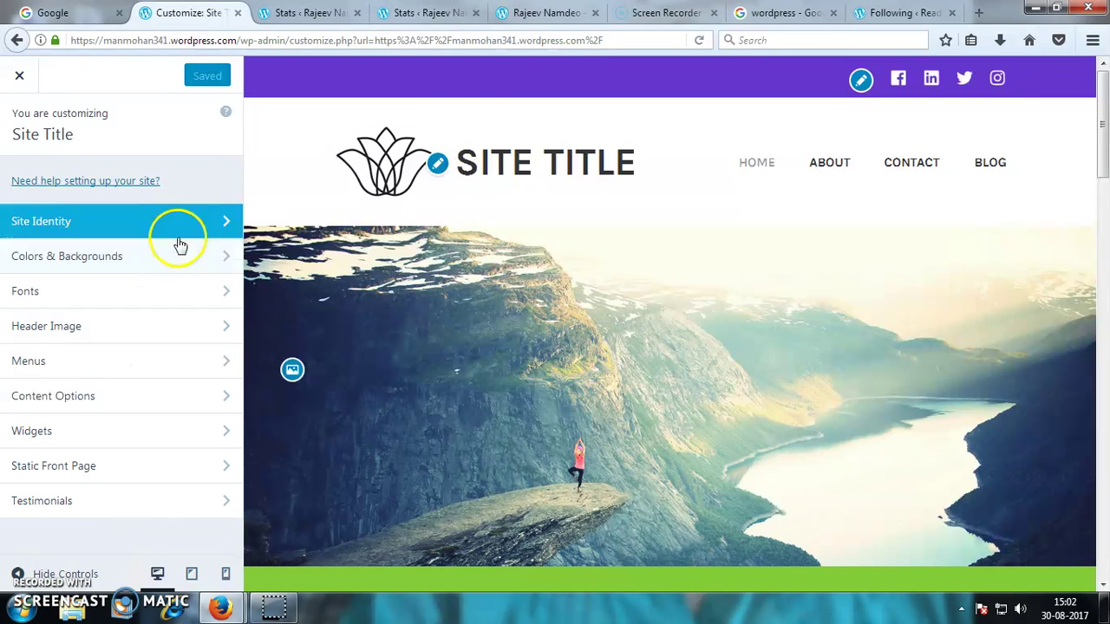
pyautogui.click(438, 167)
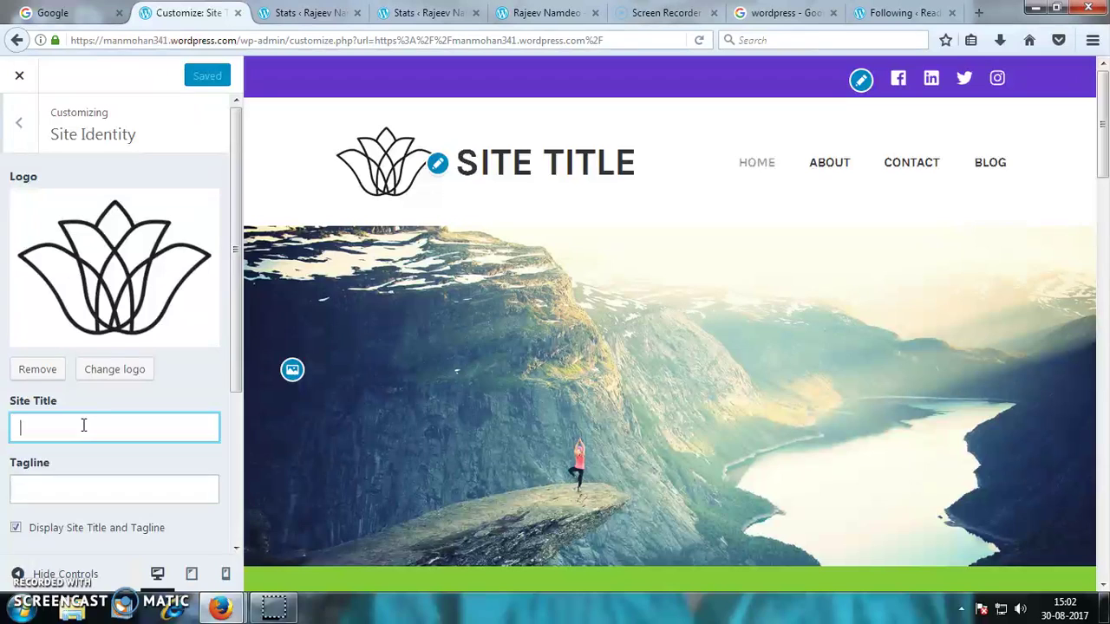
pyautogui.write('ew')
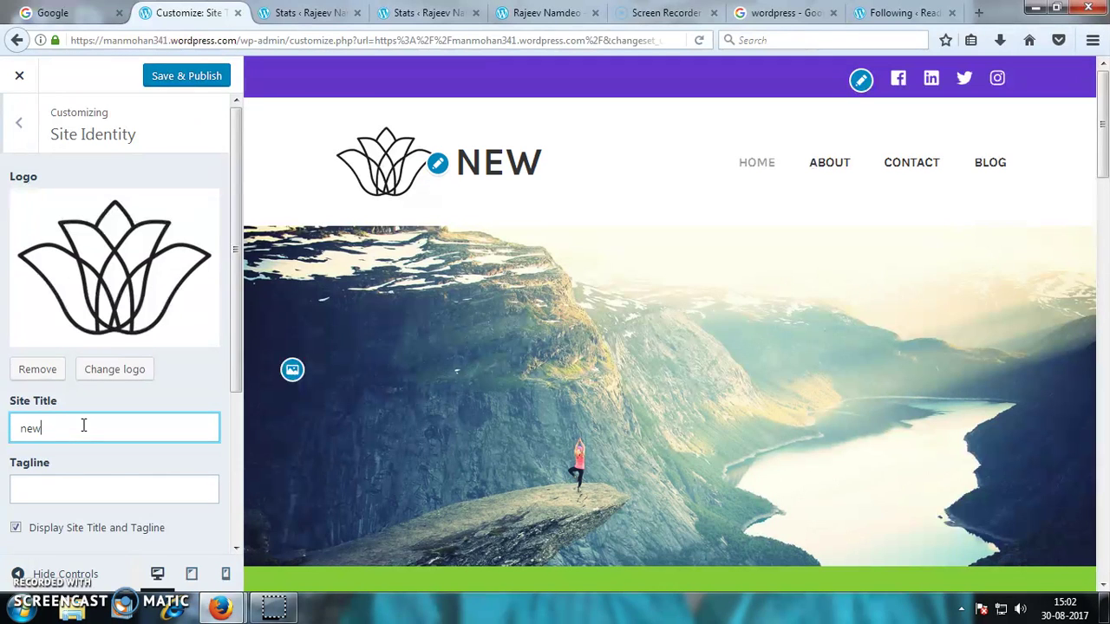
pyautogui.write(' website')
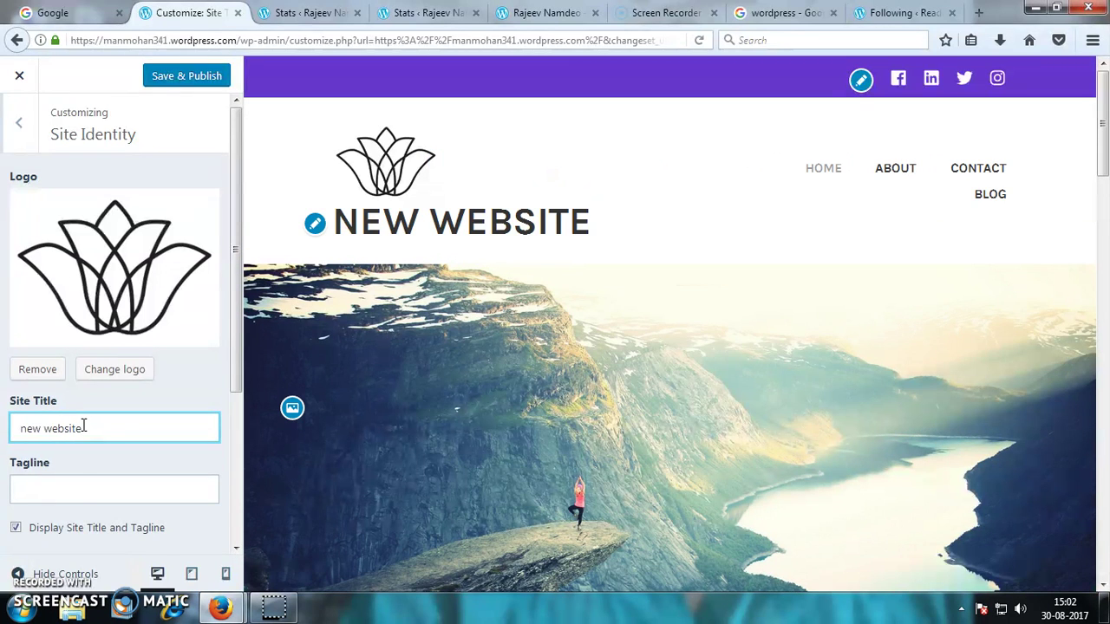
pyautogui.click(55, 494)
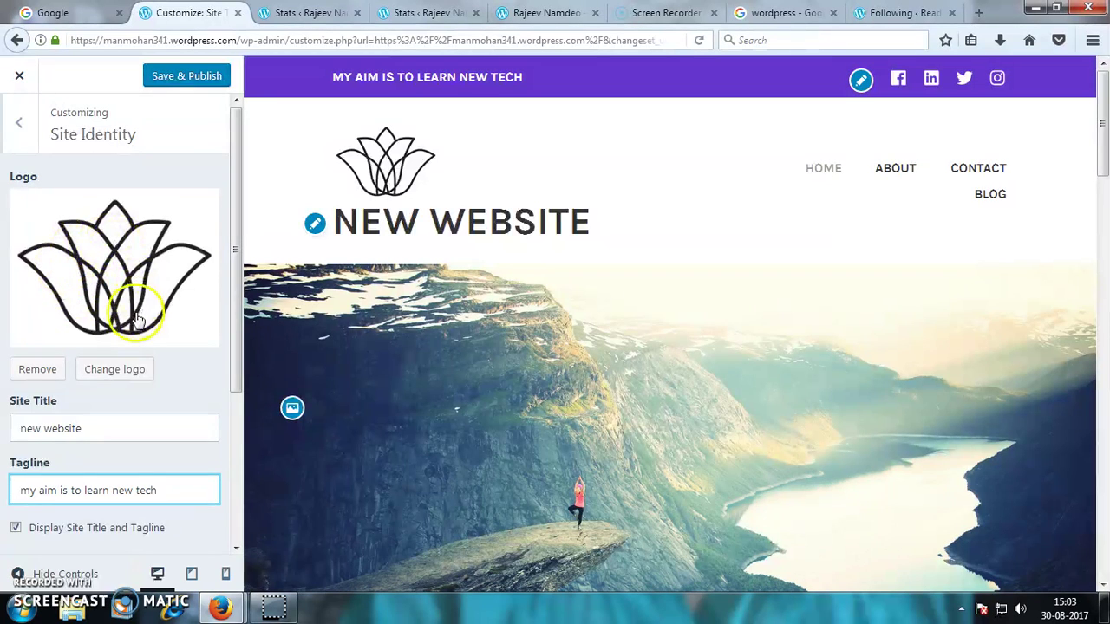
pyautogui.click(186, 83)
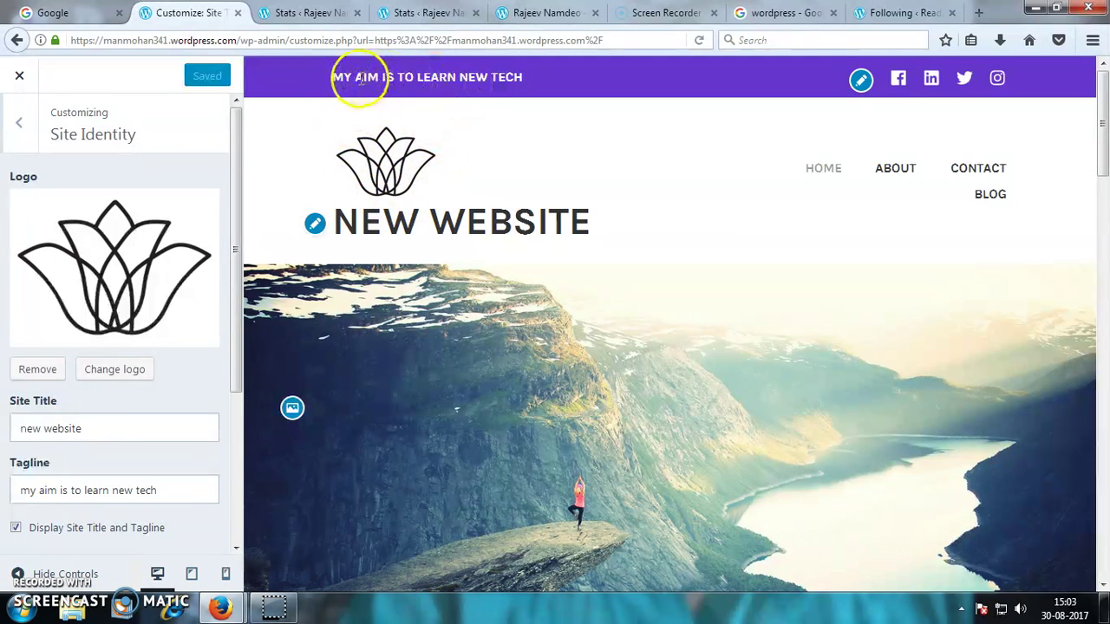
pyautogui.click(19, 123)
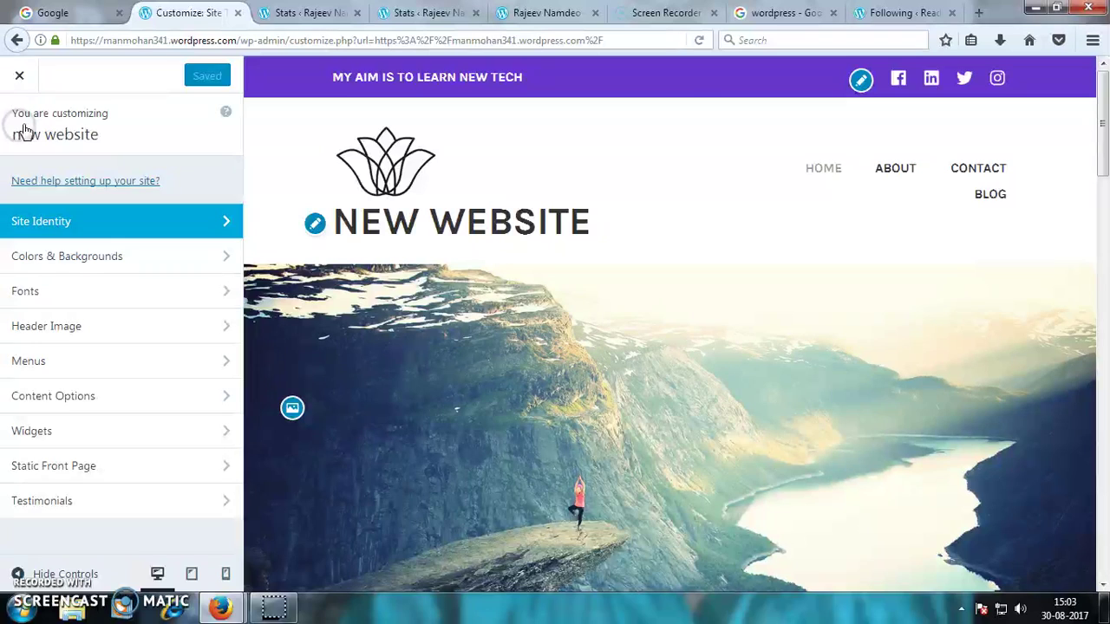
# - Try red and dark purple backgrounds, settle on light grey, and publish the colour
pyautogui.click(69, 261)
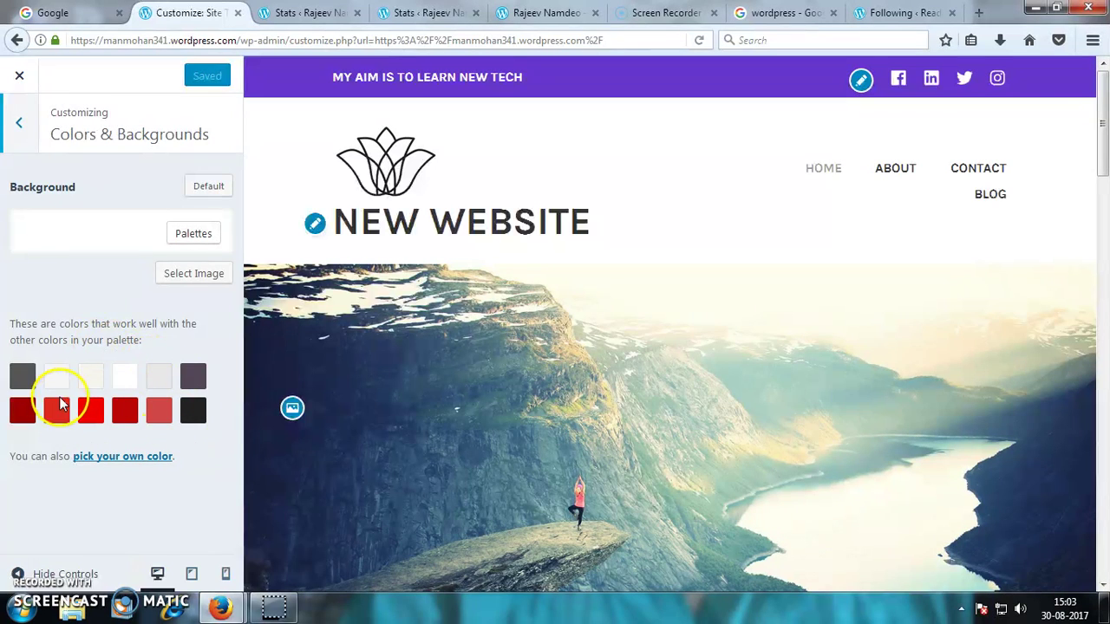
pyautogui.click(160, 414)
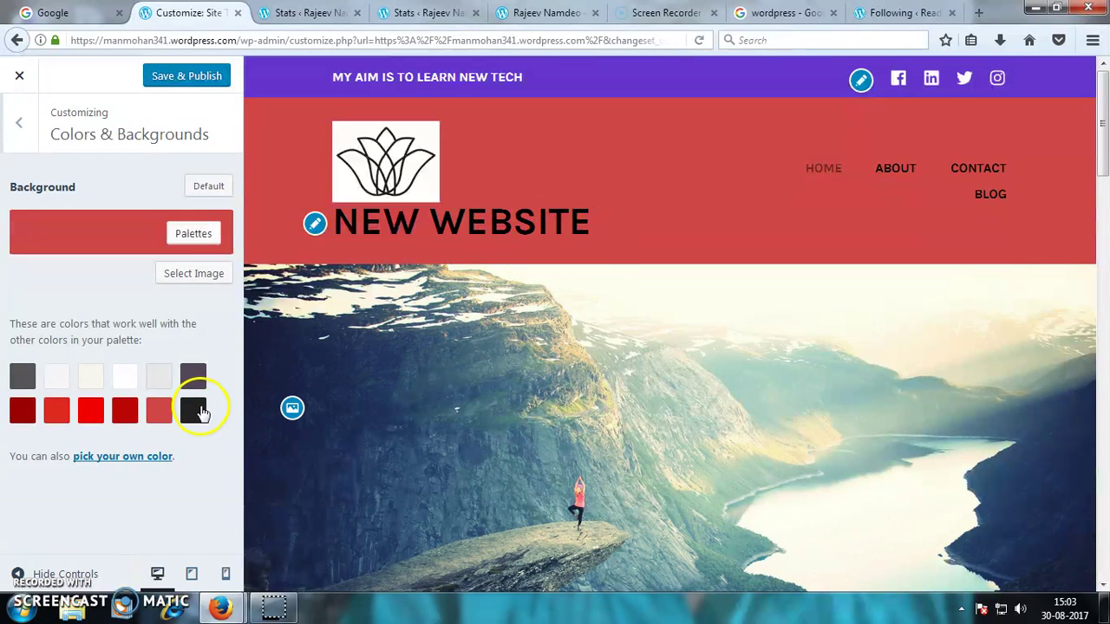
pyautogui.click(160, 377)
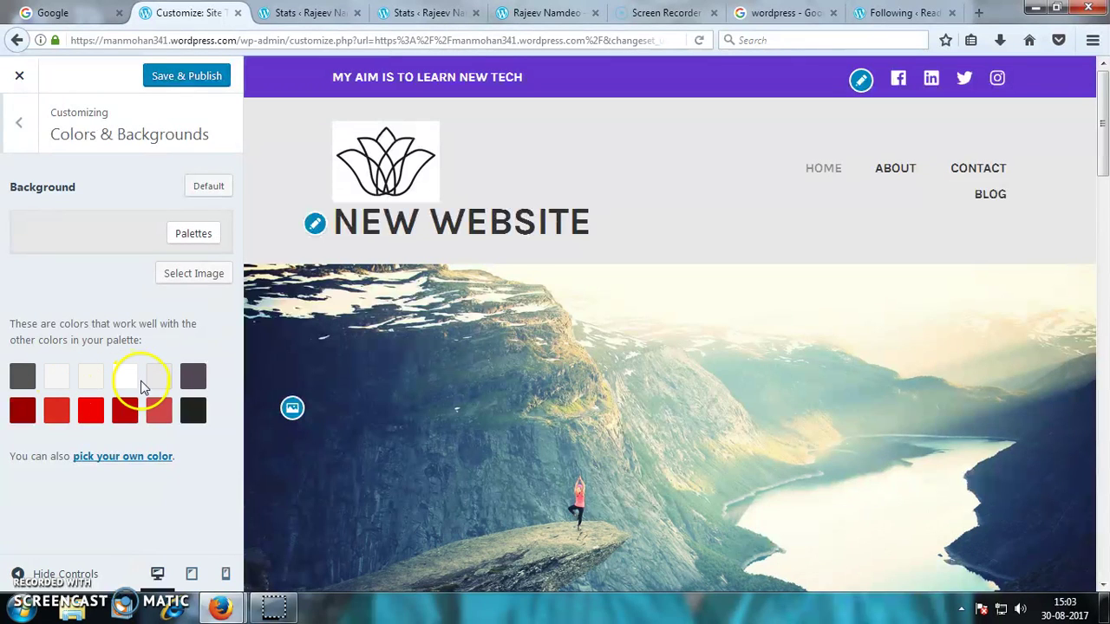
pyautogui.click(196, 381)
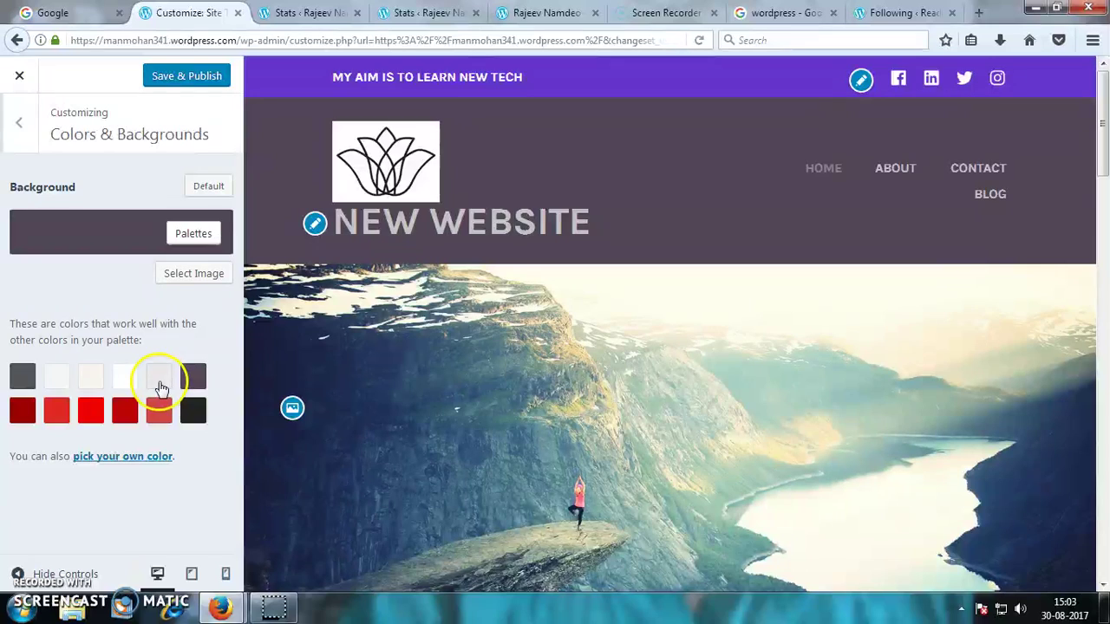
pyautogui.click(160, 382)
pyautogui.click(210, 78)
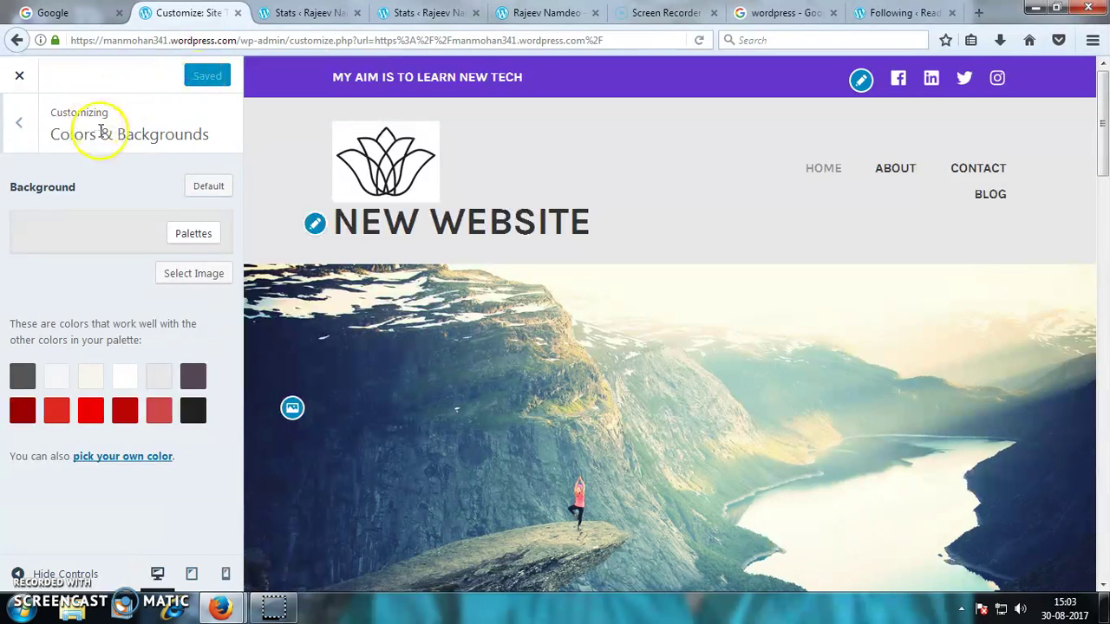
pyautogui.click(19, 122)
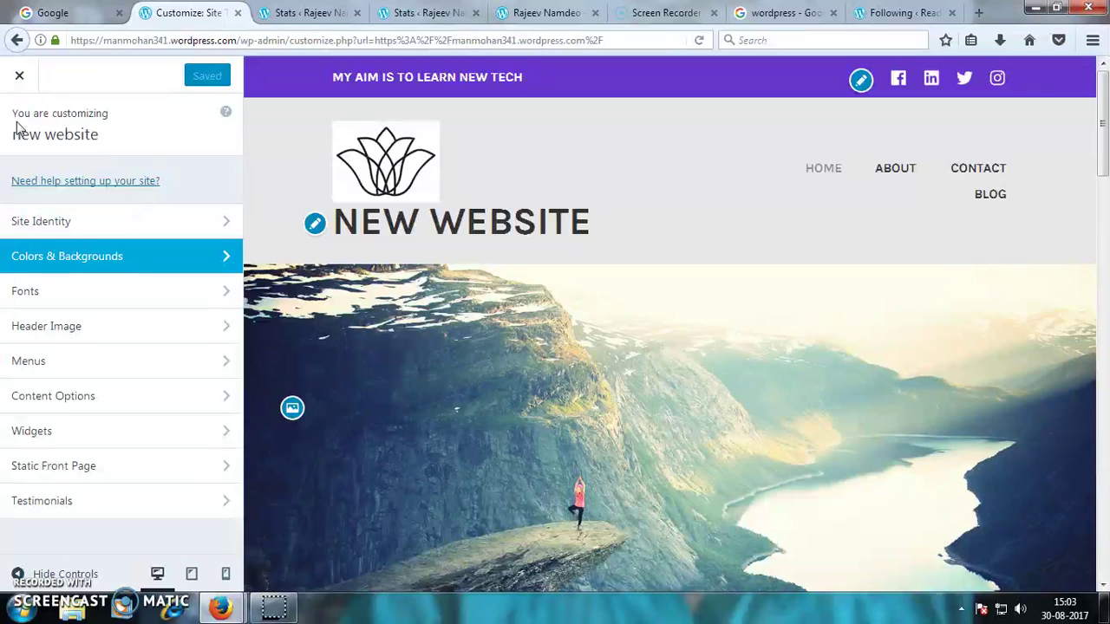
# - Replace the header image with the white daisy photo and publish it
pyautogui.click(95, 326)
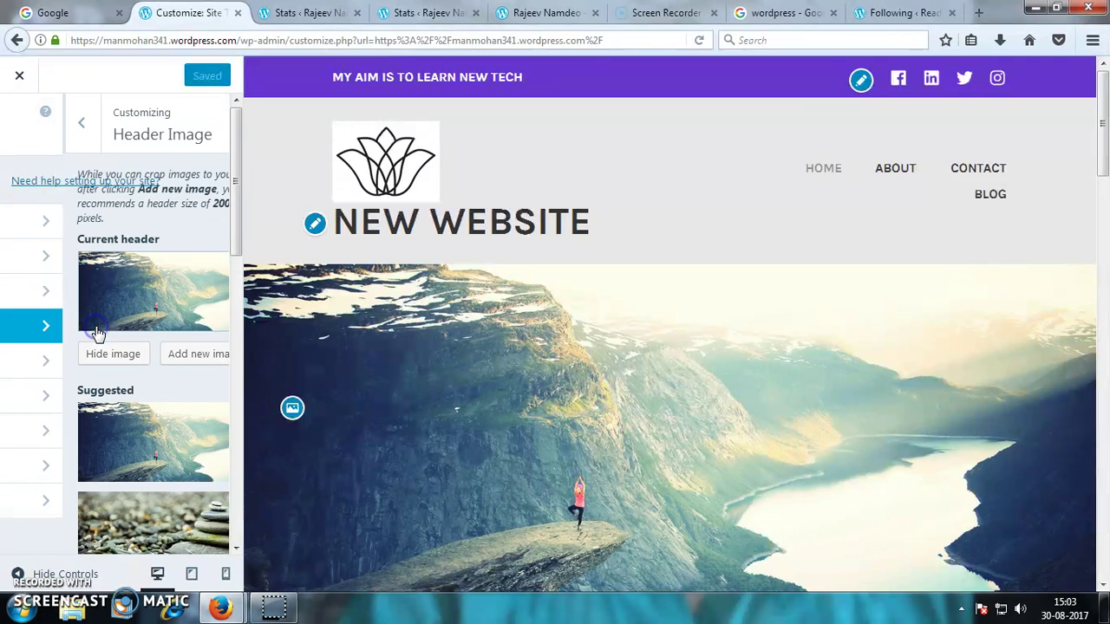
pyautogui.scroll(-7, 95, 332)
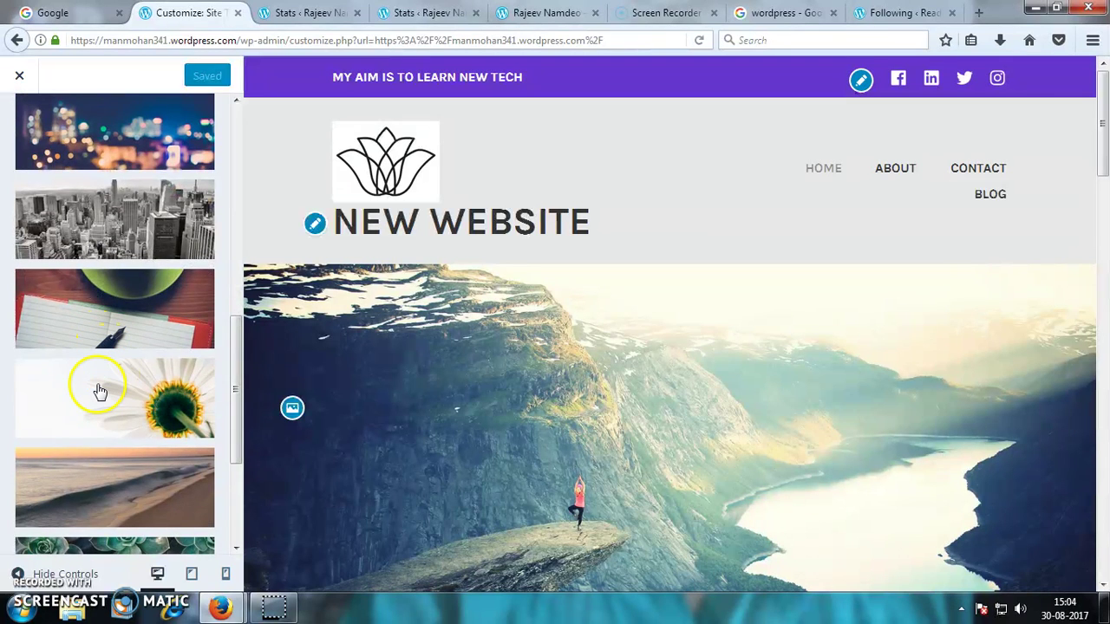
pyautogui.click(102, 394)
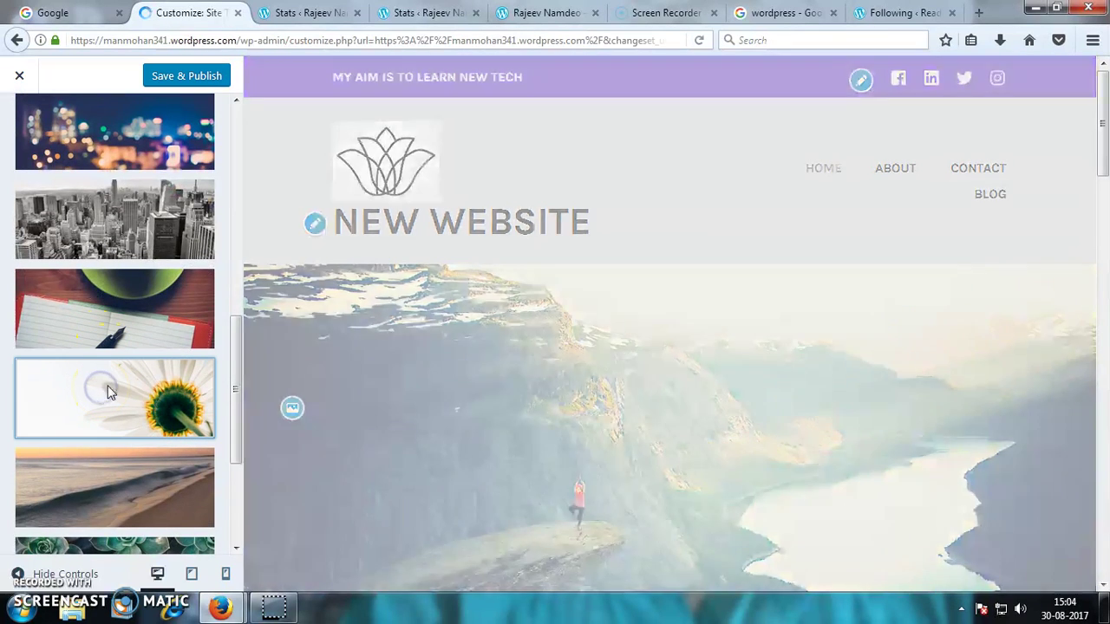
pyautogui.click(177, 78)
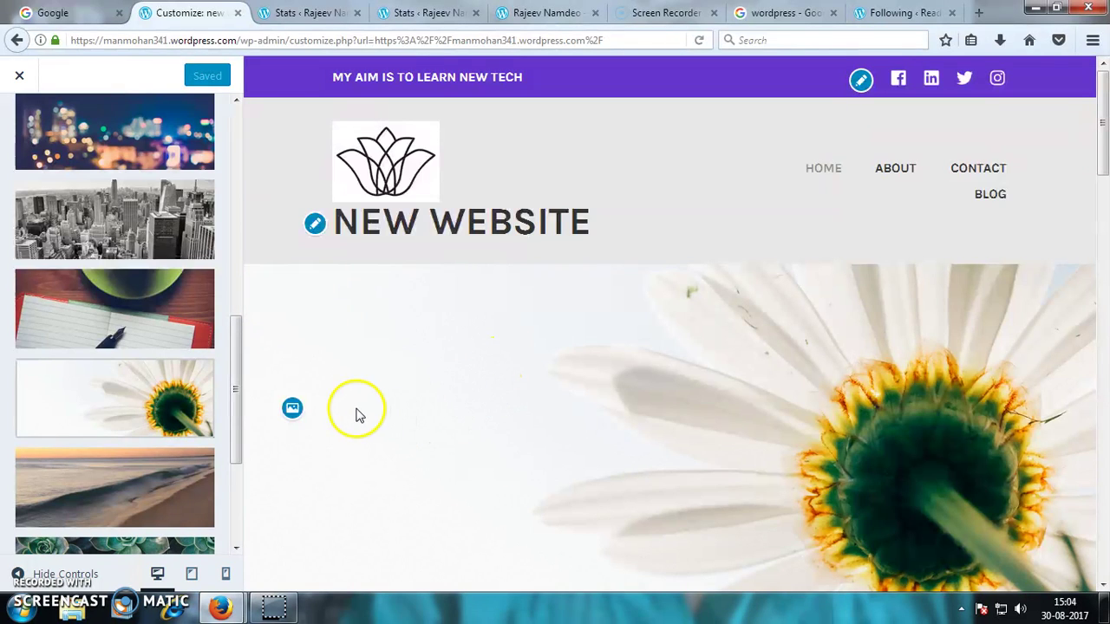
# - Leave the header panel and open the Fonts settings
pyautogui.click(262, 221)
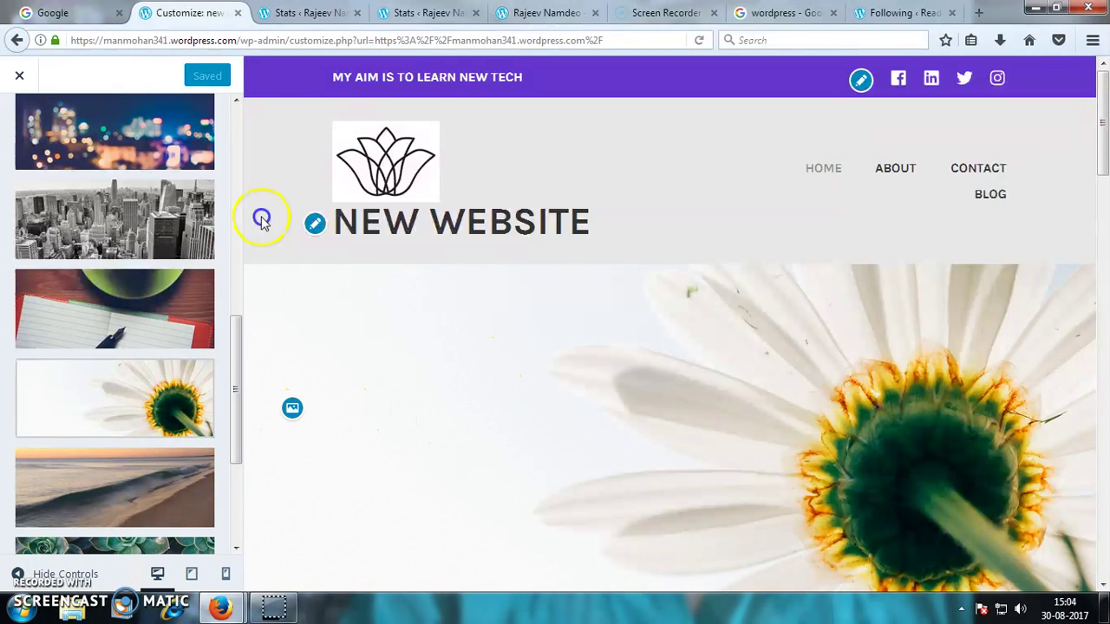
pyautogui.click(235, 101)
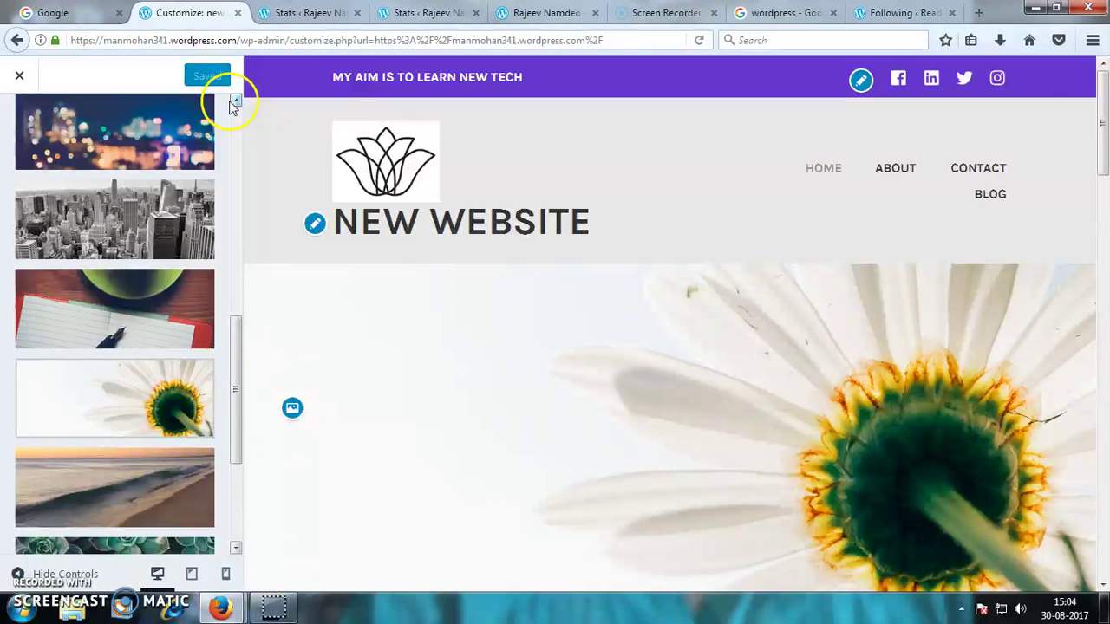
pyautogui.click(235, 102)
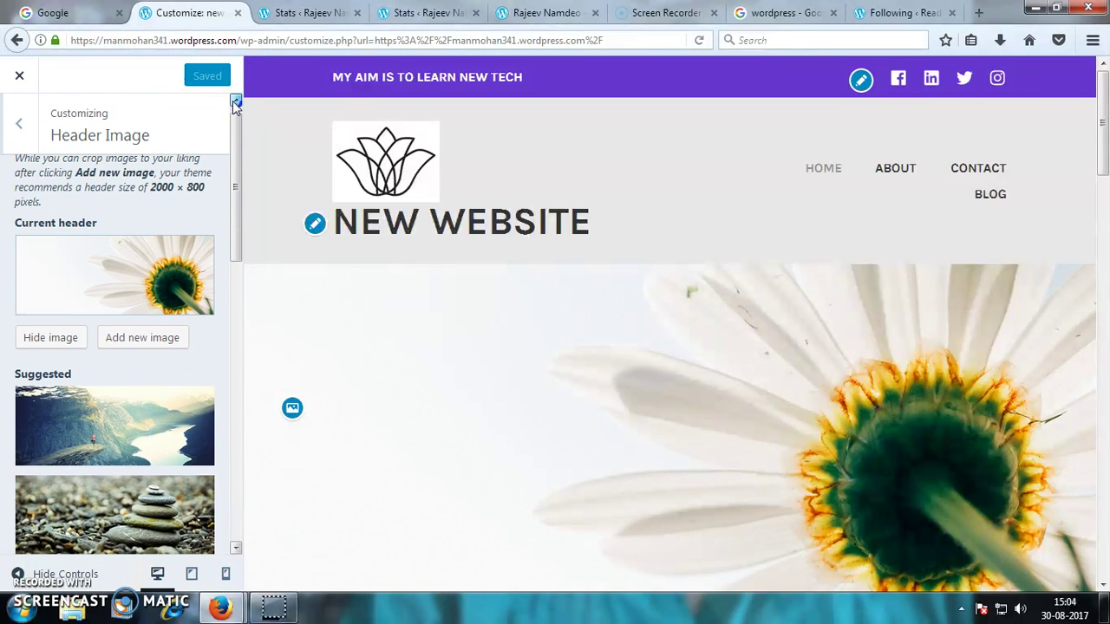
pyautogui.click(19, 123)
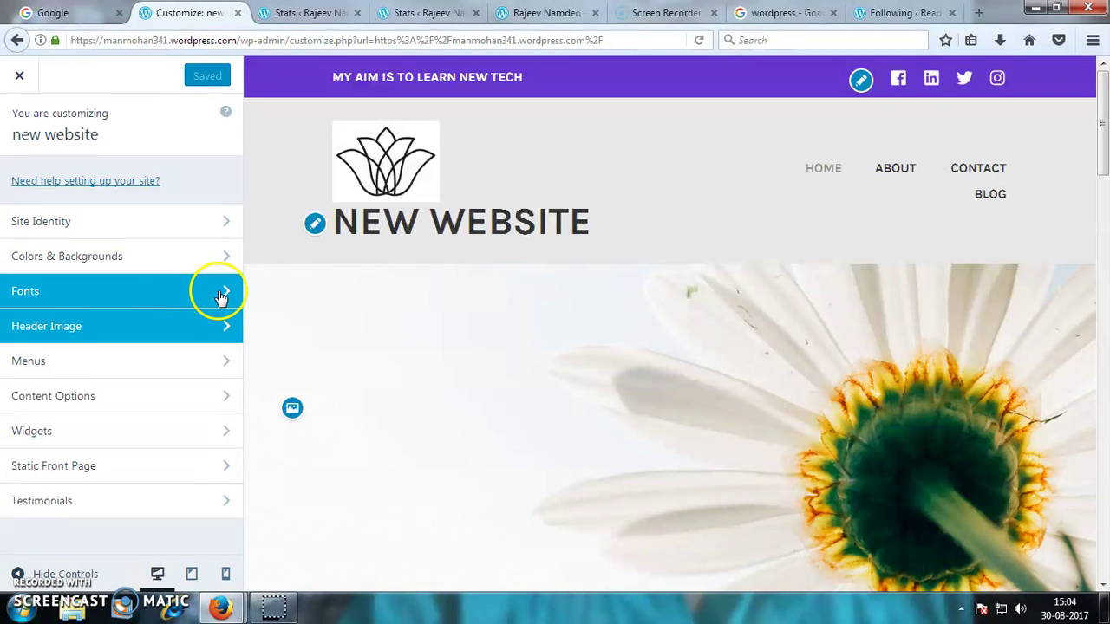
pyautogui.click(220, 295)
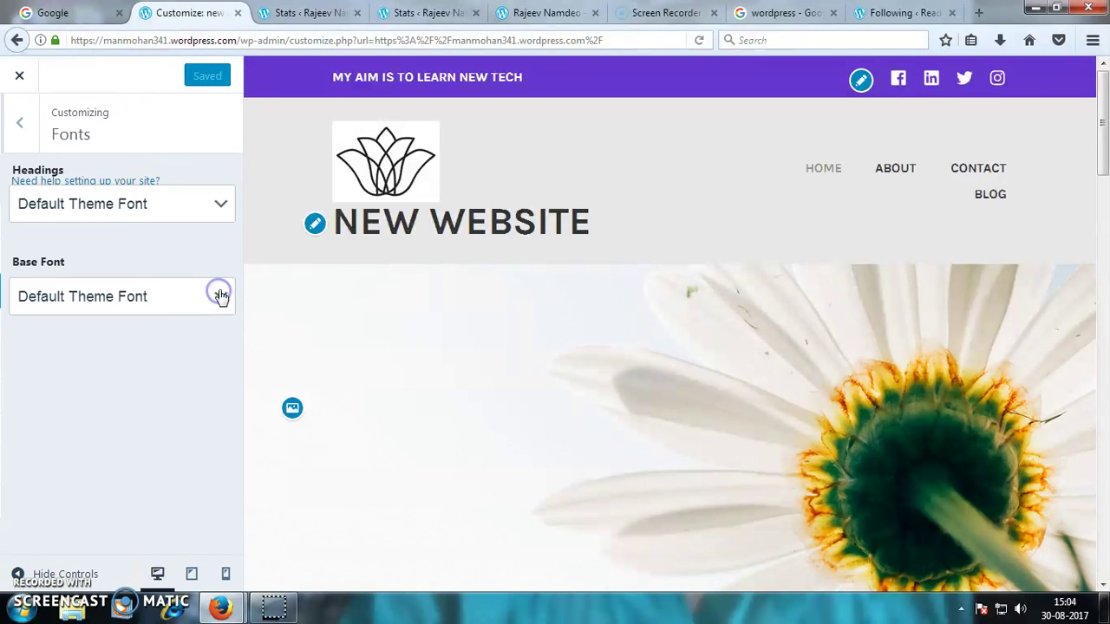
# - Choose Lobster Two as the headings font and publish it
pyautogui.click(219, 208)
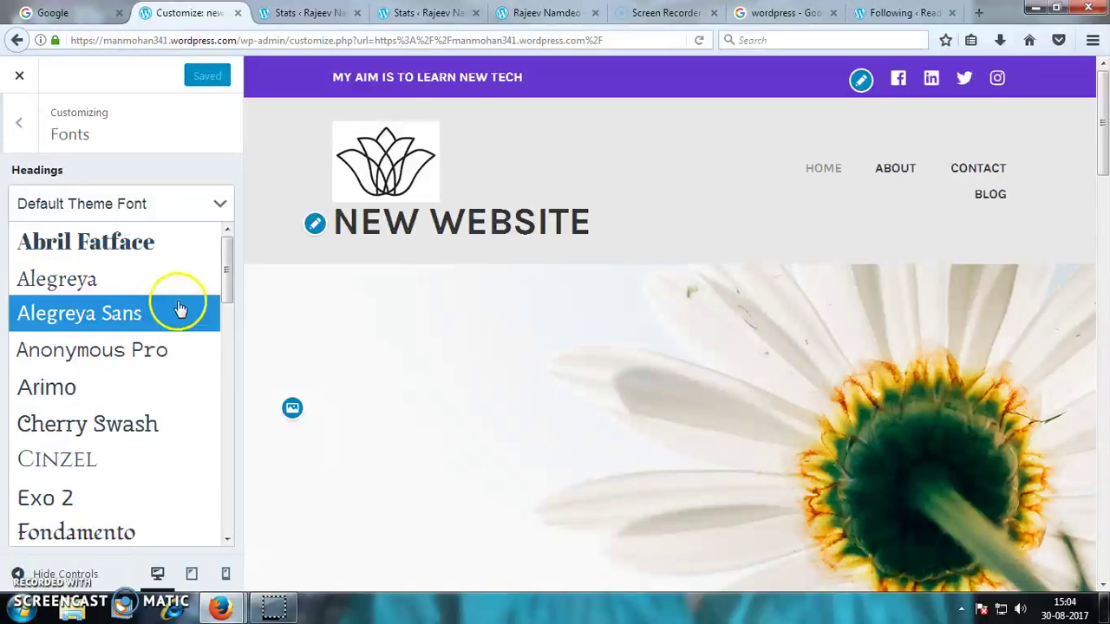
pyautogui.moveTo(223, 286); pyautogui.dragTo(226, 366)
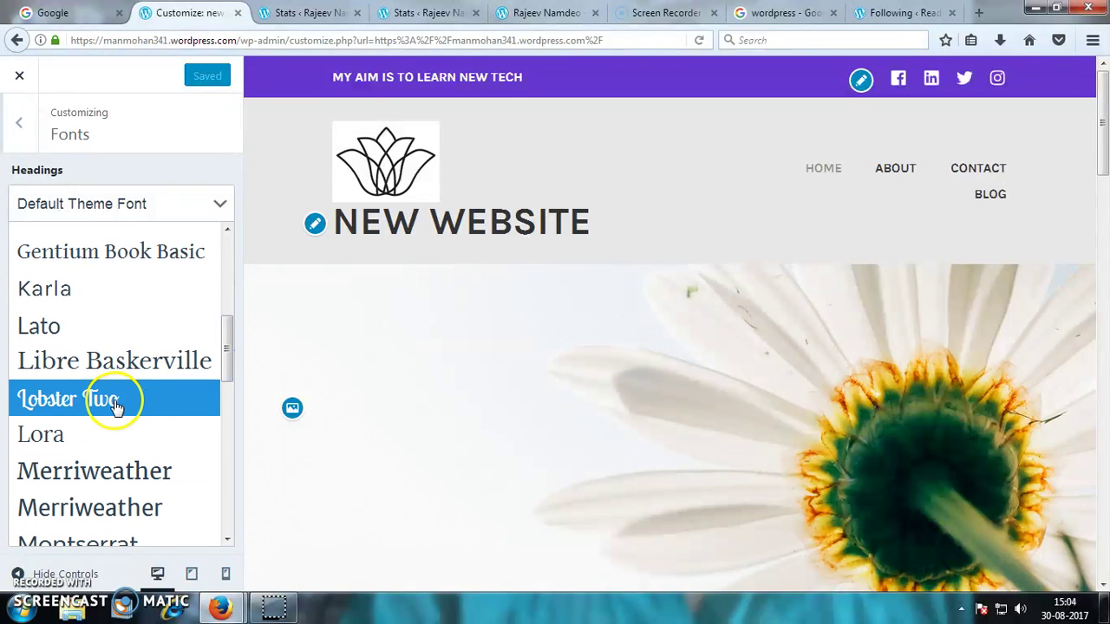
pyautogui.click(113, 401)
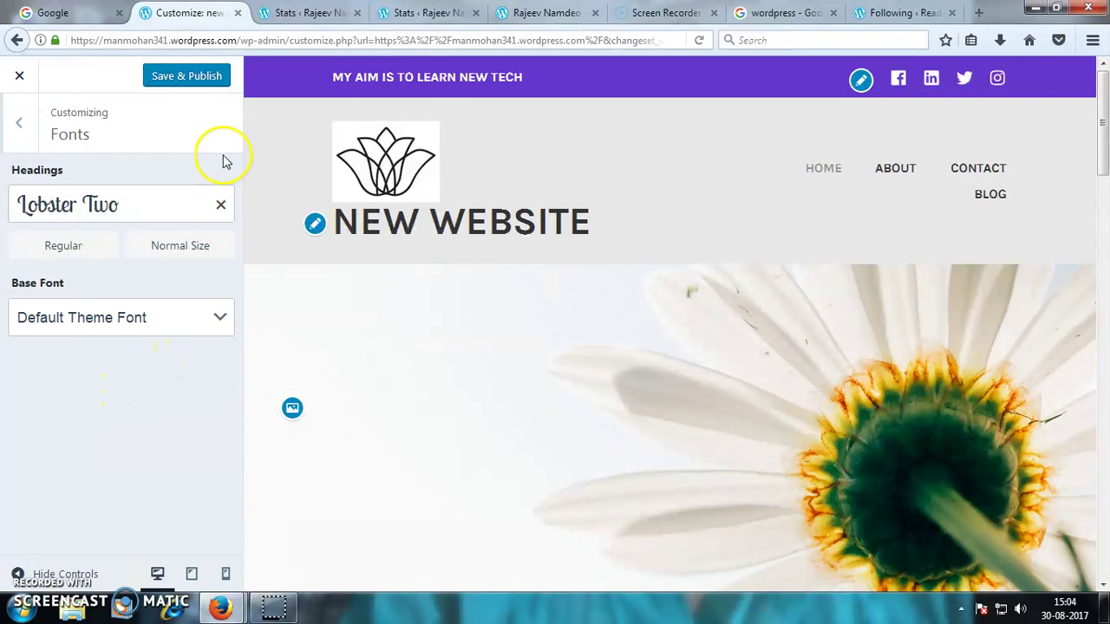
pyautogui.click(204, 82)
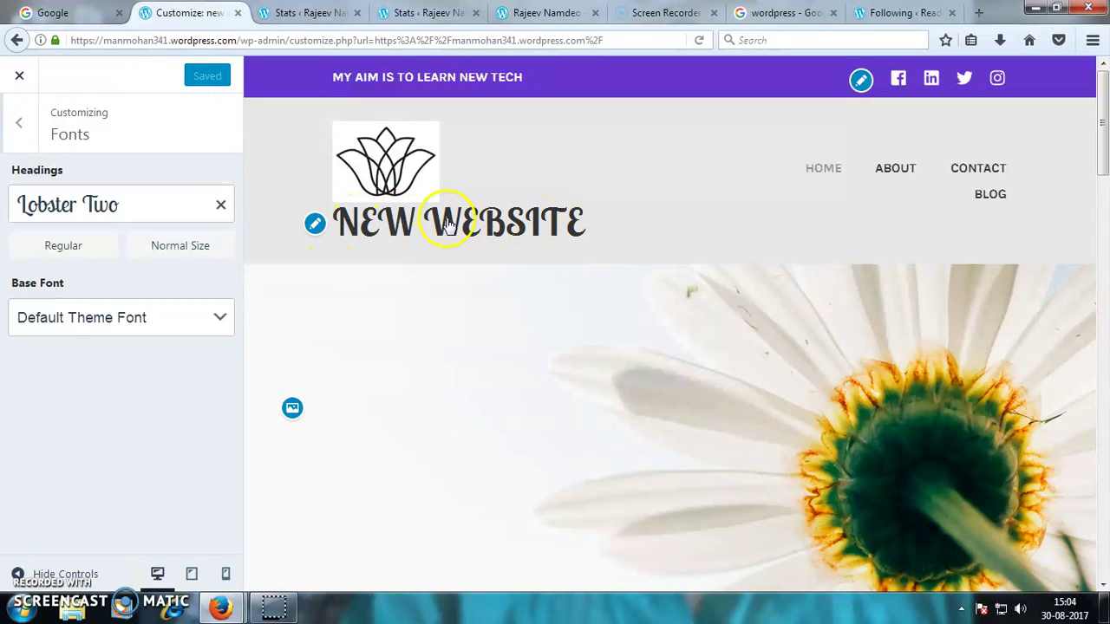
pyautogui.click(19, 126)
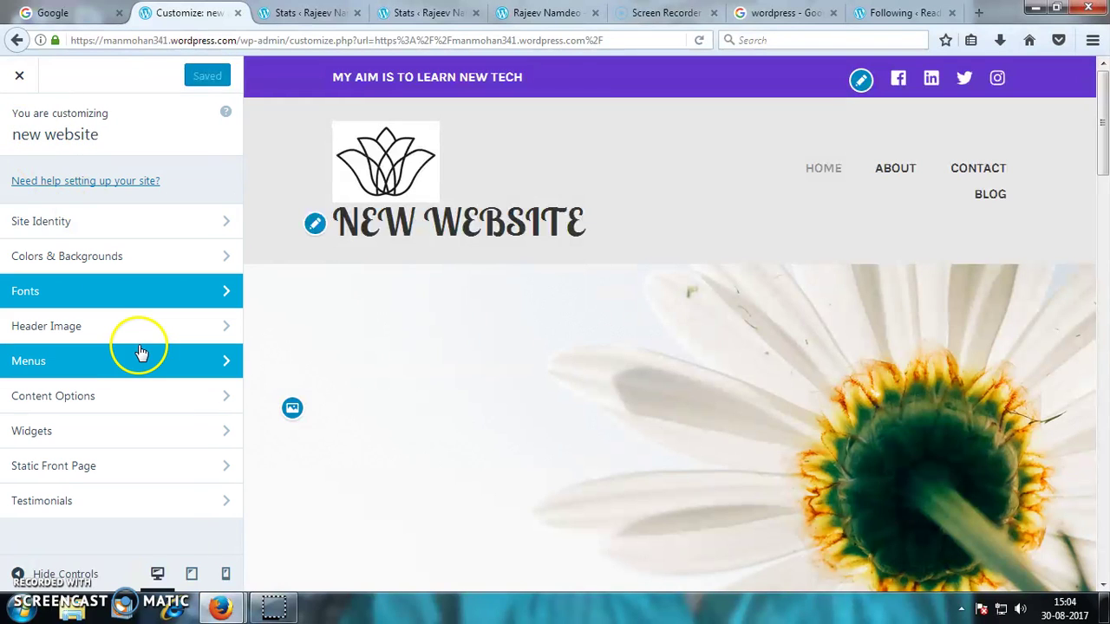
# - Open Widgets and select the Footer 4 widget area
pyautogui.click(126, 429)
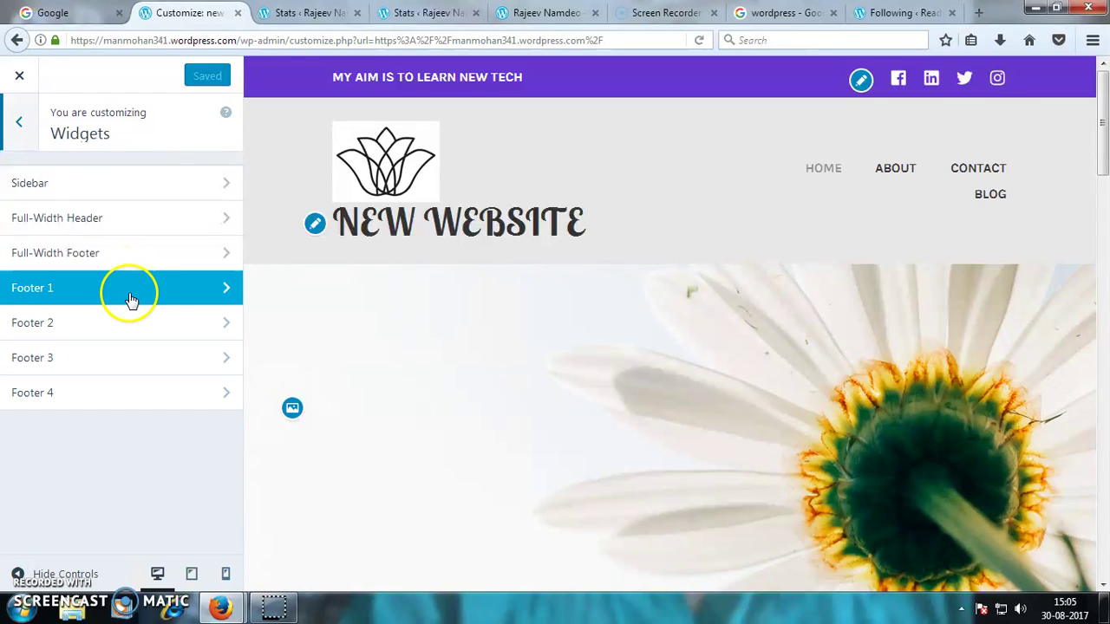
pyautogui.click(128, 395)
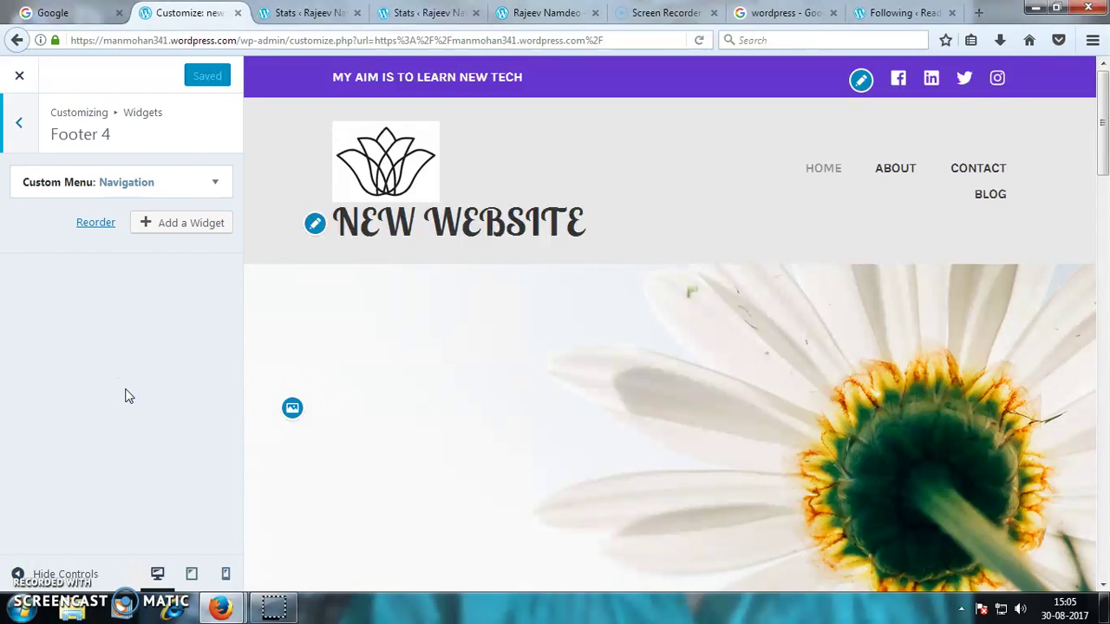
# - Pick Contact Info & Map from the available widgets list for Footer 4
pyautogui.click(191, 223)
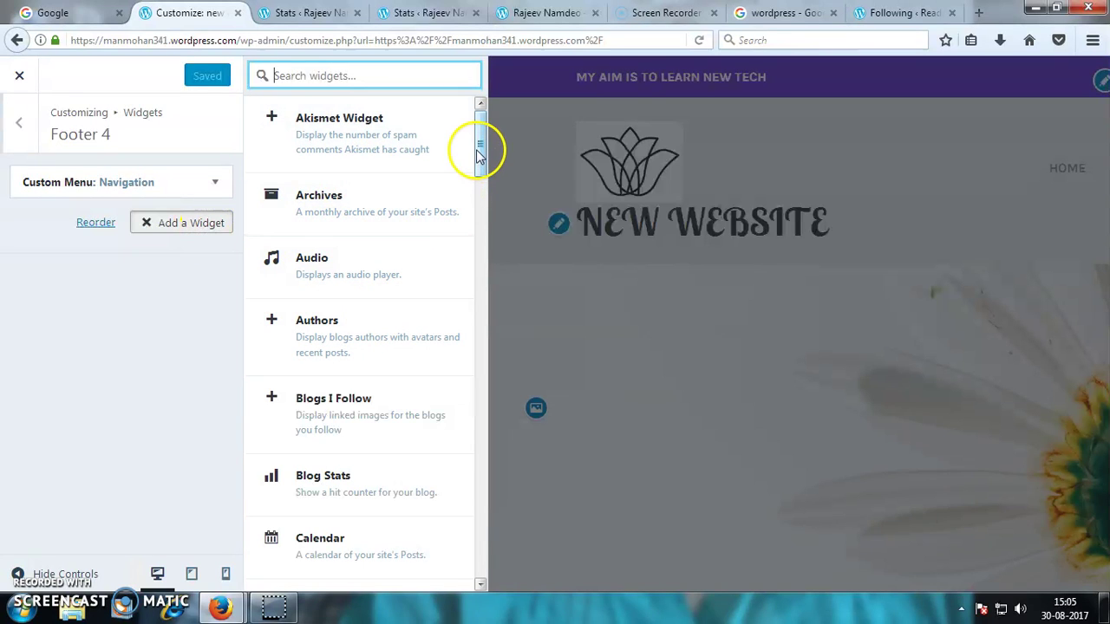
pyautogui.moveTo(481, 152); pyautogui.dragTo(521, 230)
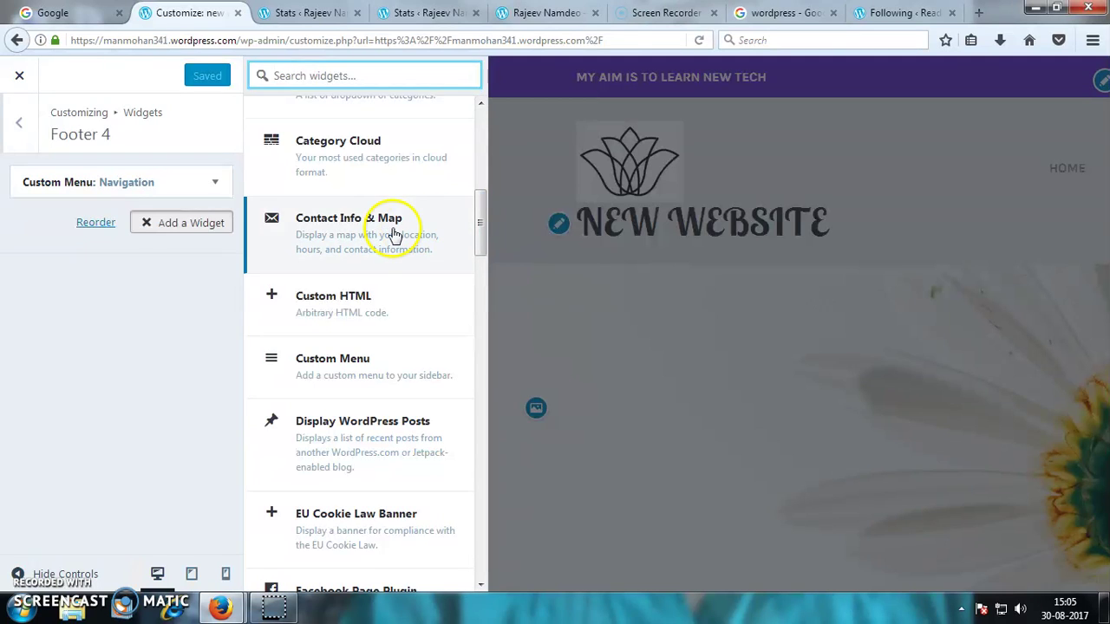
pyautogui.click(394, 234)
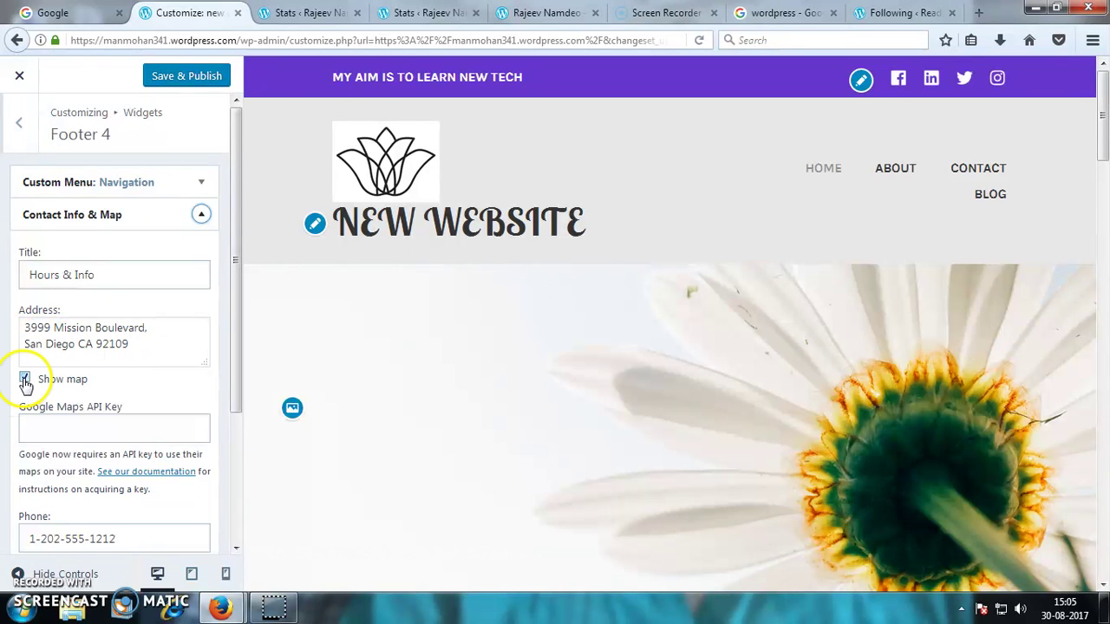
# - Publish the Contact Info & Map widget, replace its sample phone number, and publish again
pyautogui.scroll(-3, 77, 416)
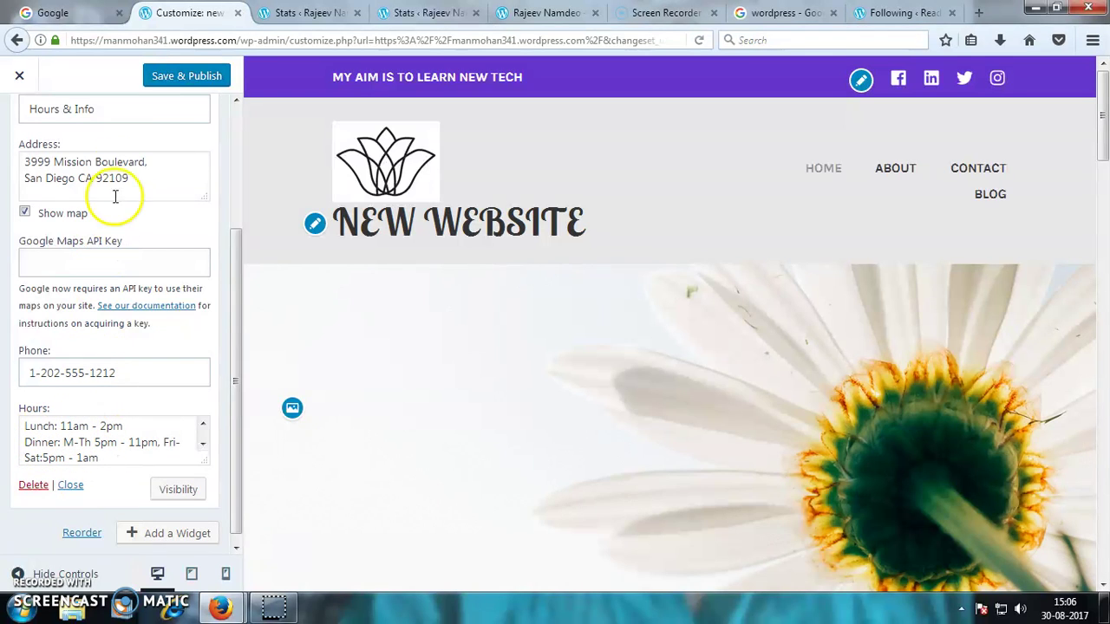
pyautogui.click(176, 80)
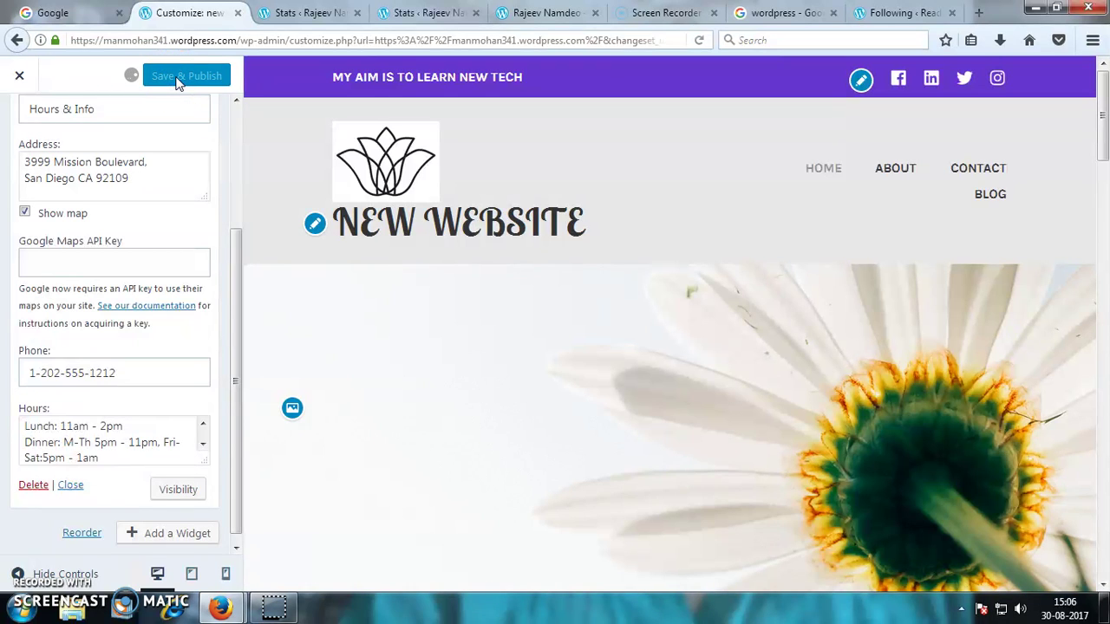
pyautogui.moveTo(235, 289); pyautogui.dragTo(243, 236)
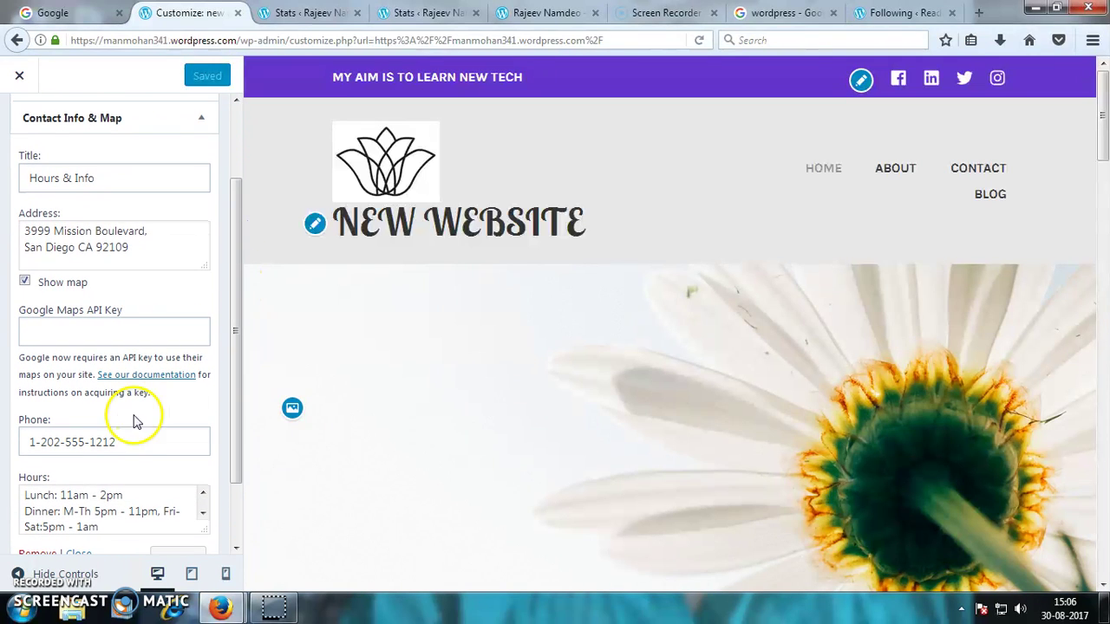
pyautogui.moveTo(128, 442); pyautogui.dragTo(8, 439)
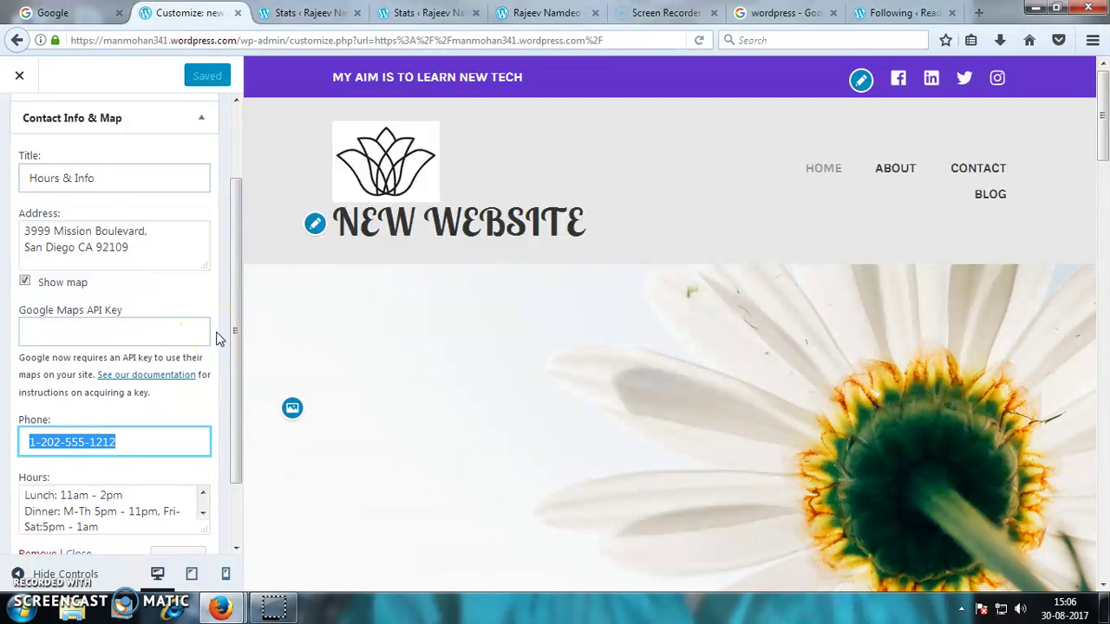
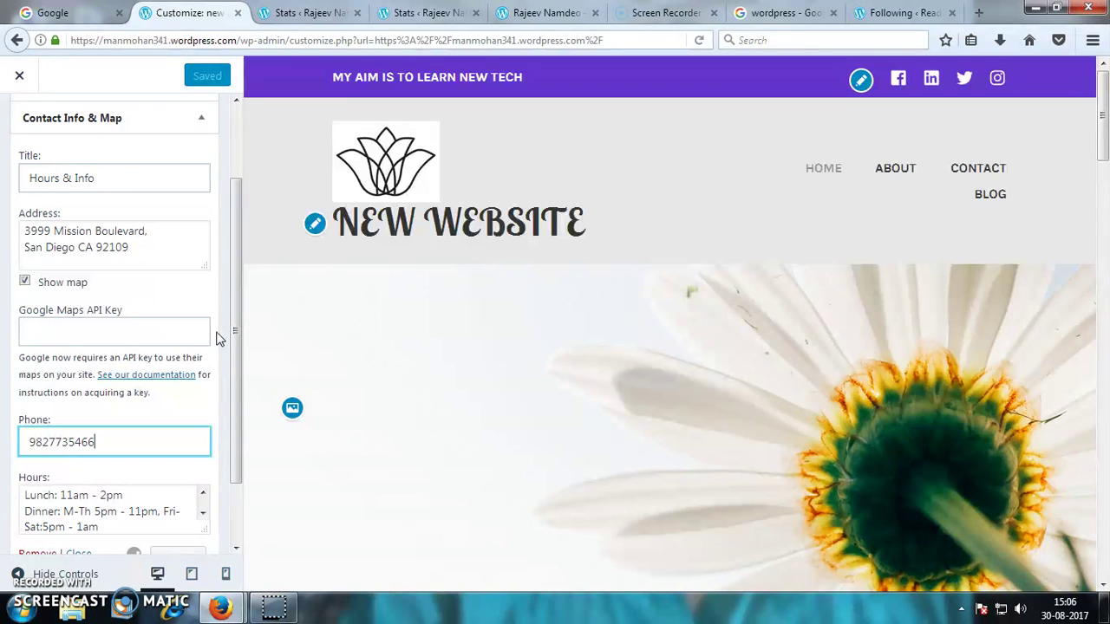
pyautogui.click(200, 76)
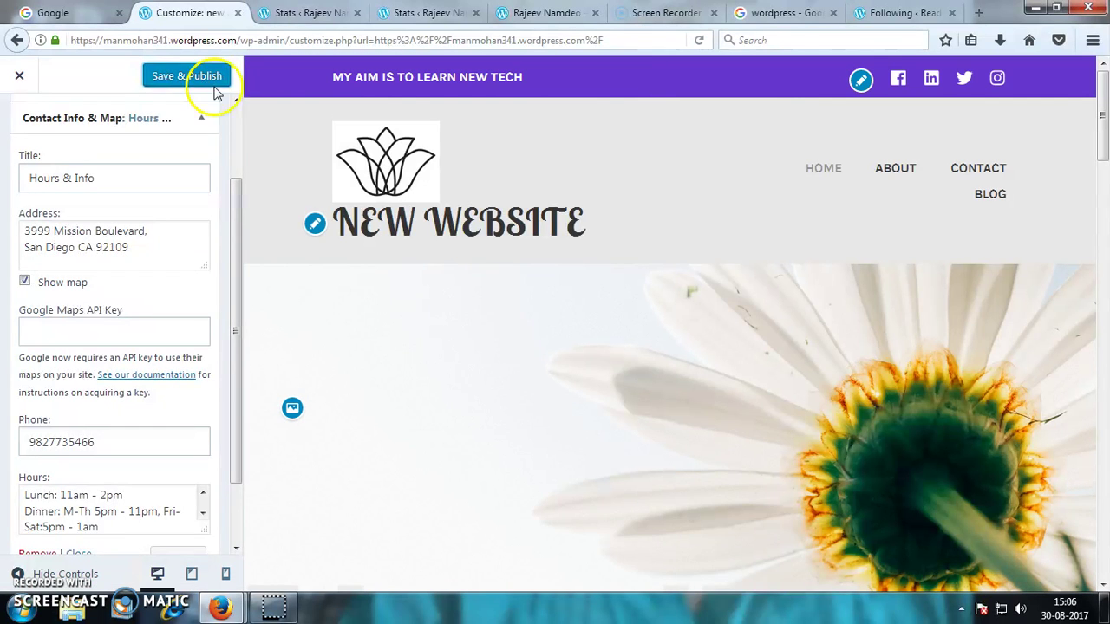
# - Preview the site's Contact page in the Customizer and scroll through it
pyautogui.click(962, 176)
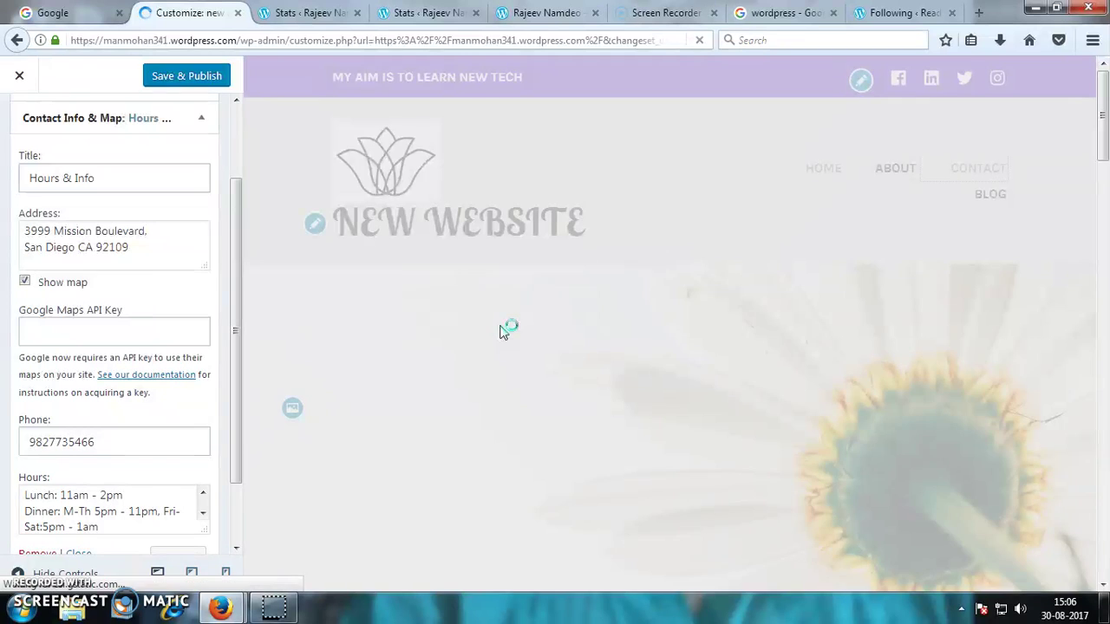
pyautogui.scroll(-5, 503, 325)
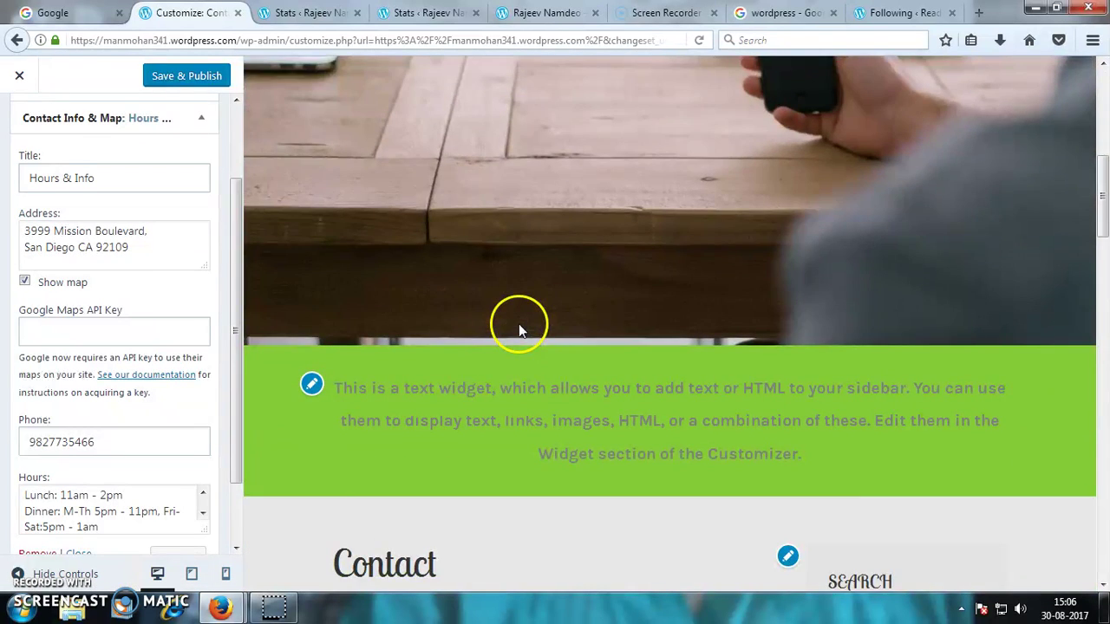
pyautogui.scroll(-5, 519, 323)
pyautogui.scroll(-4, 519, 324)
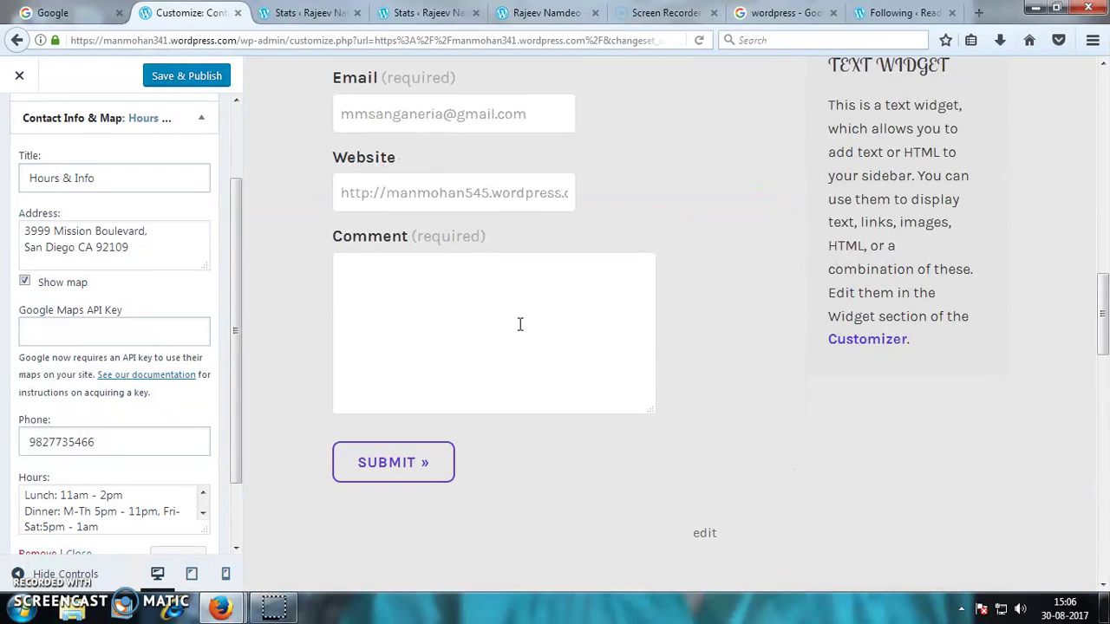
pyautogui.scroll(4, 519, 324)
pyautogui.moveTo(516, 323); pyautogui.dragTo(538, 285)
pyautogui.scroll(-3, 529, 440)
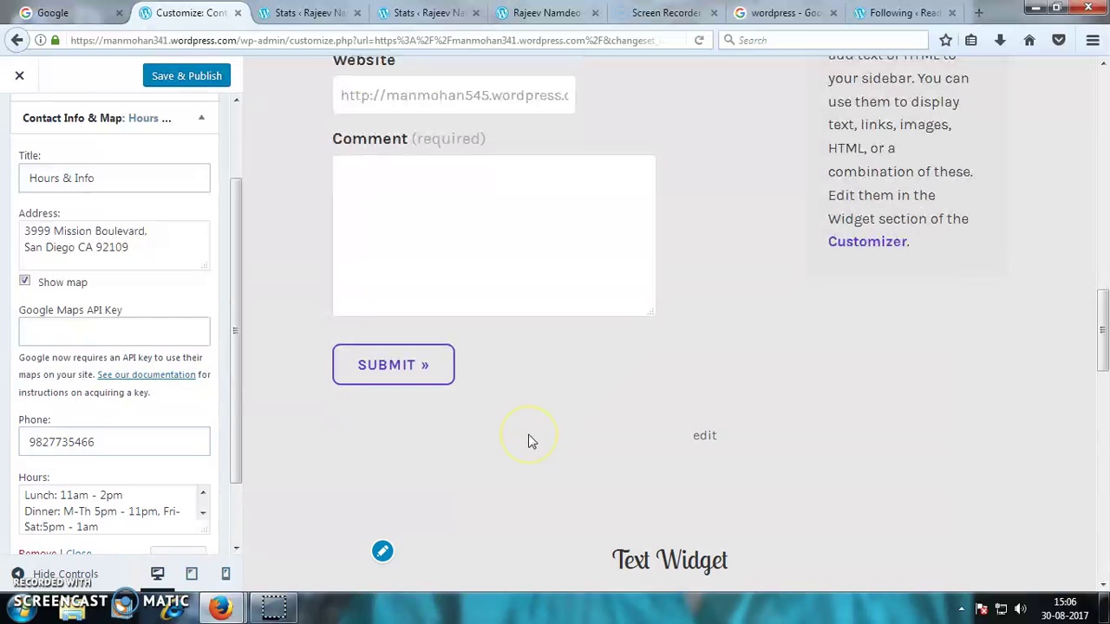
pyautogui.scroll(10, 532, 441)
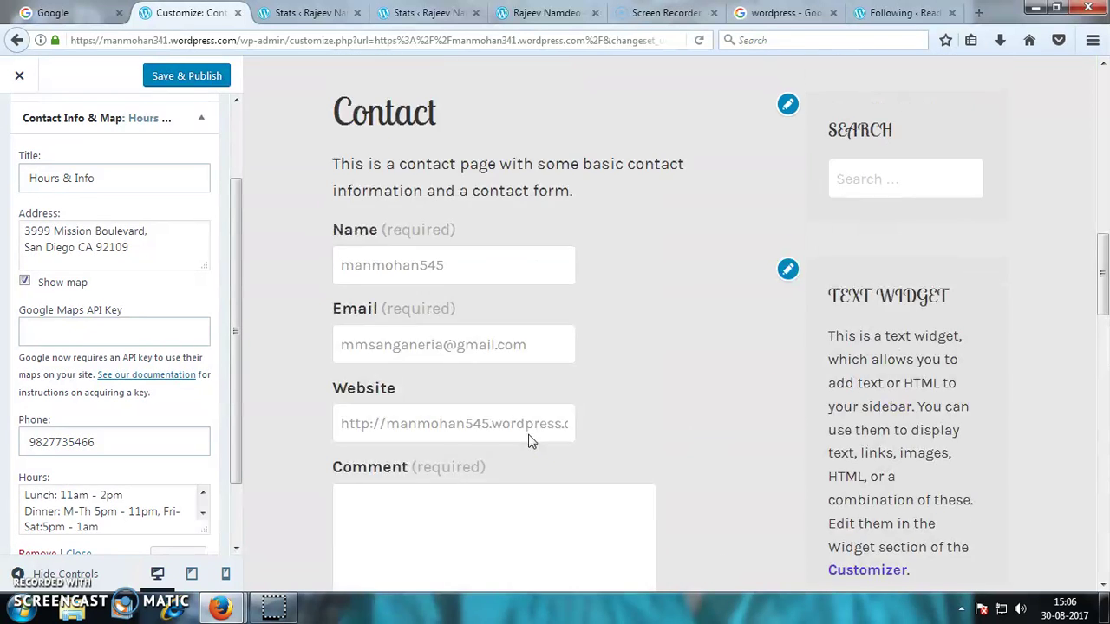
pyautogui.scroll(3, 534, 436)
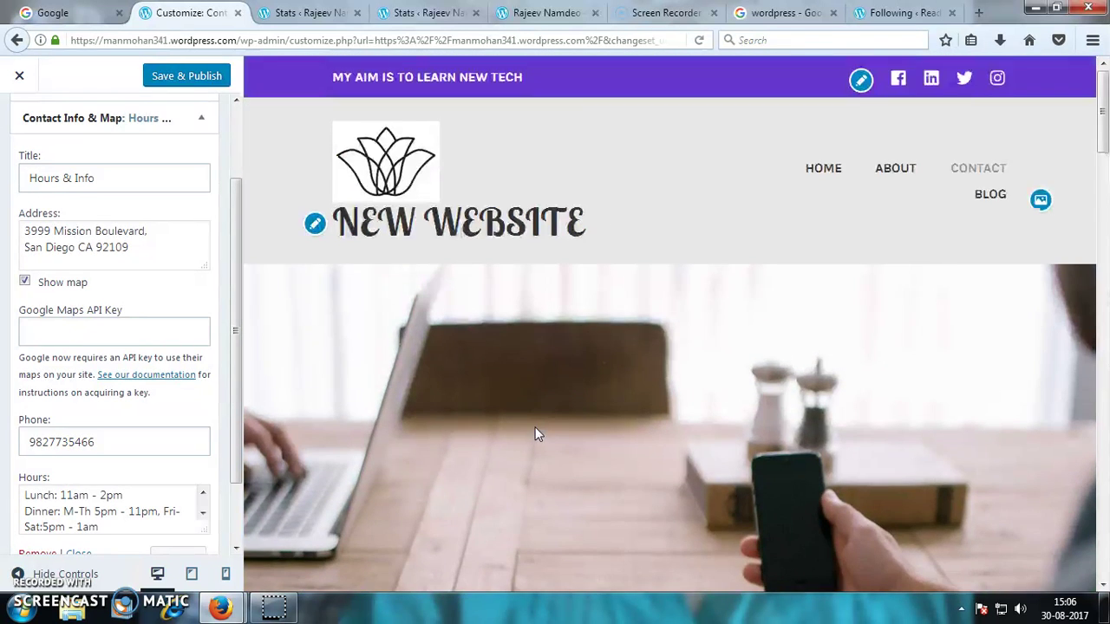
pyautogui.moveTo(234, 220); pyautogui.dragTo(219, 126)
# - Save and publish the Footer 4 Contact Info & Map widget changes, then review the preview
pyautogui.click(193, 75)
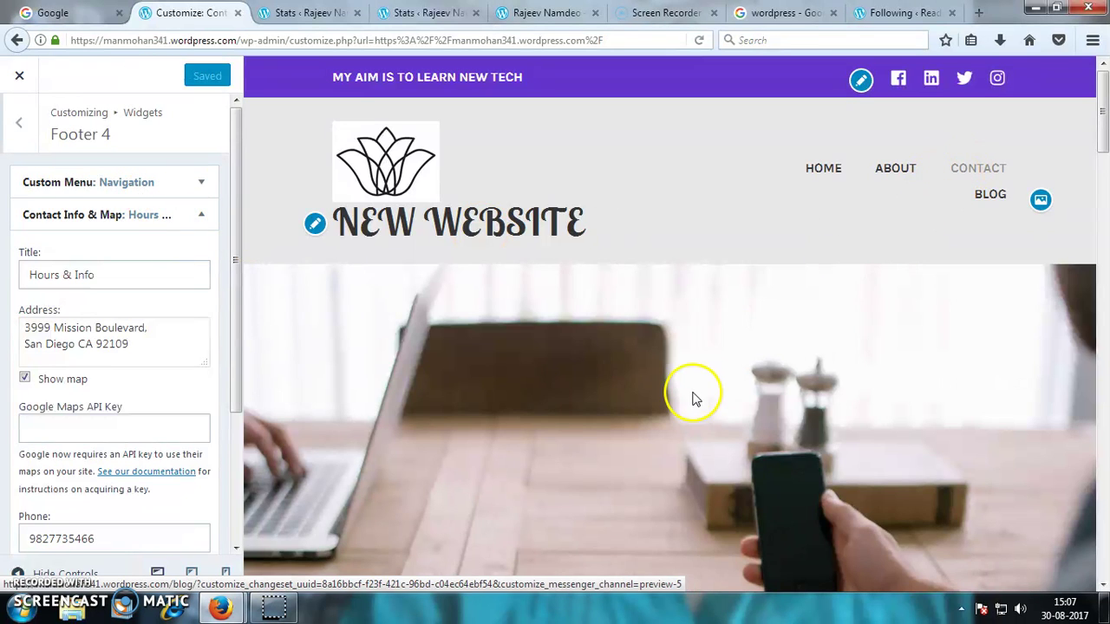
pyautogui.scroll(-10, 688, 396)
pyautogui.scroll(-2, 686, 392)
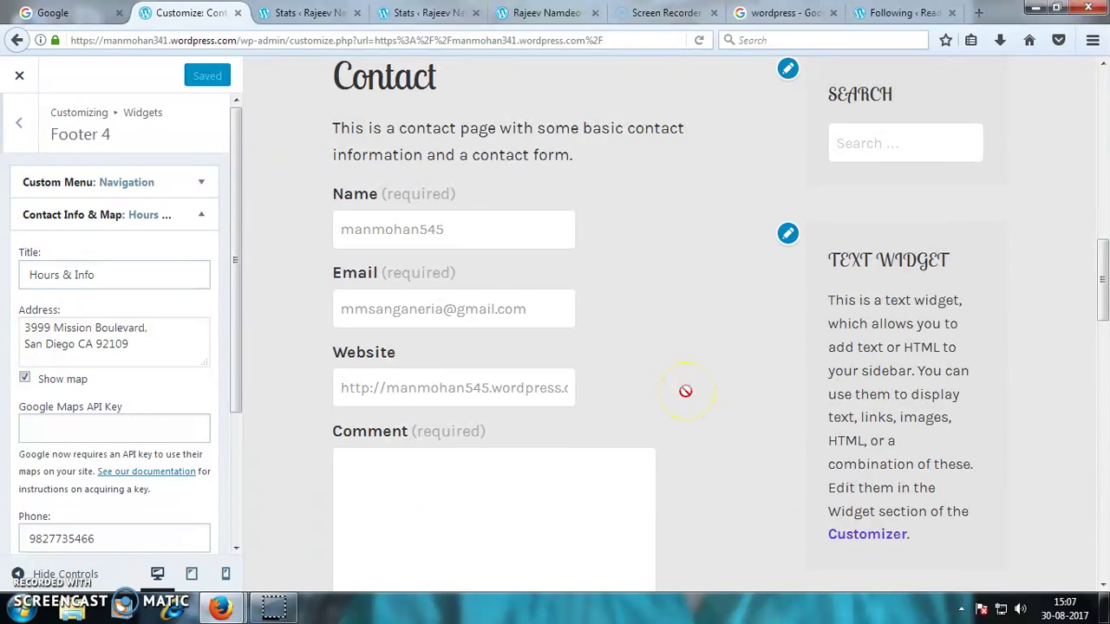
pyautogui.scroll(-5, 686, 392)
pyautogui.scroll(4, 685, 392)
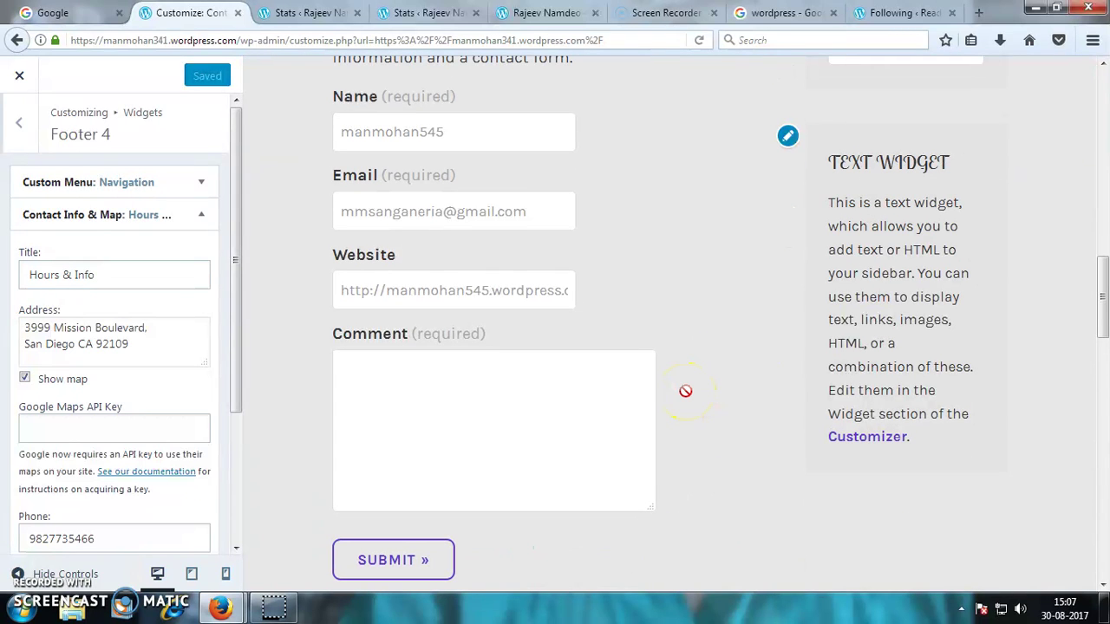
pyautogui.scroll(5, 685, 391)
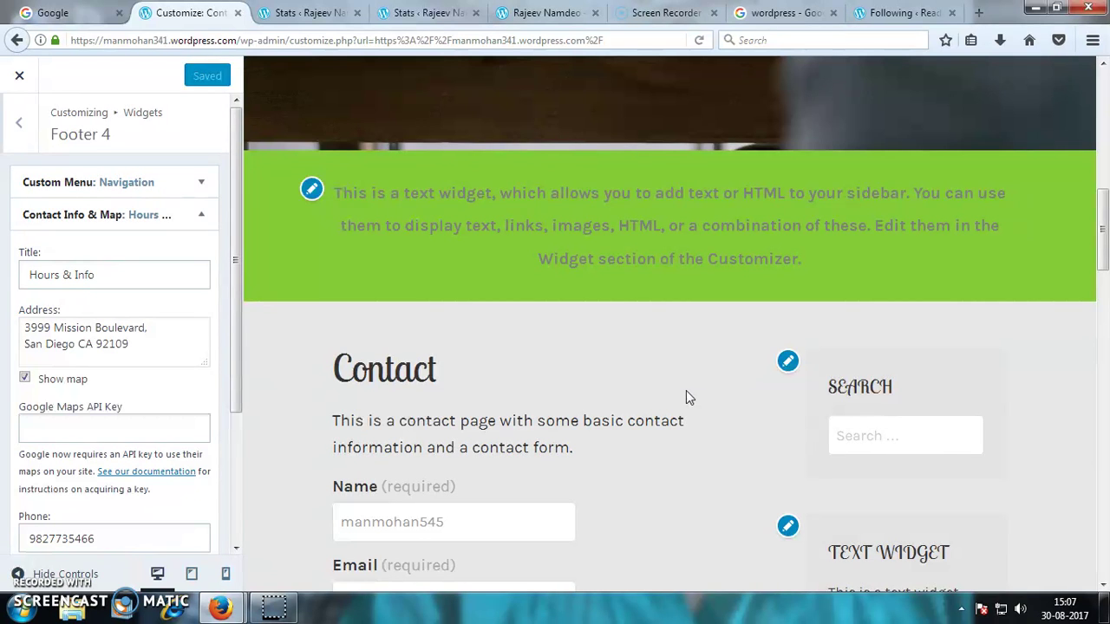
pyautogui.scroll(5, 686, 390)
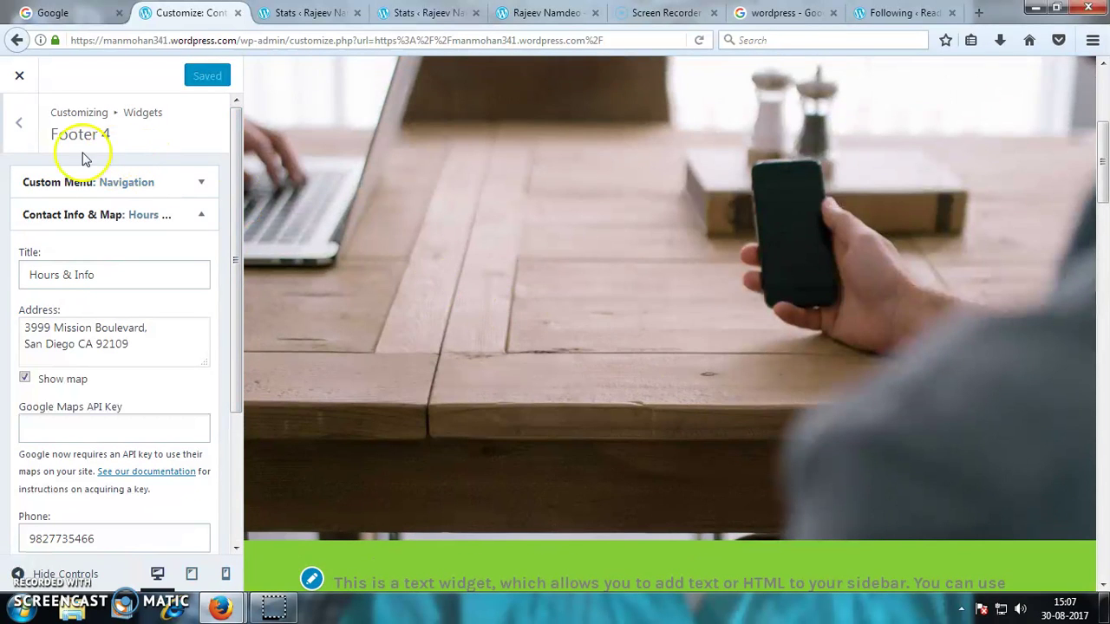
# - Back out of the widget areas and close the Customizer to show the live NEW WEBSITE homepage
pyautogui.click(24, 127)
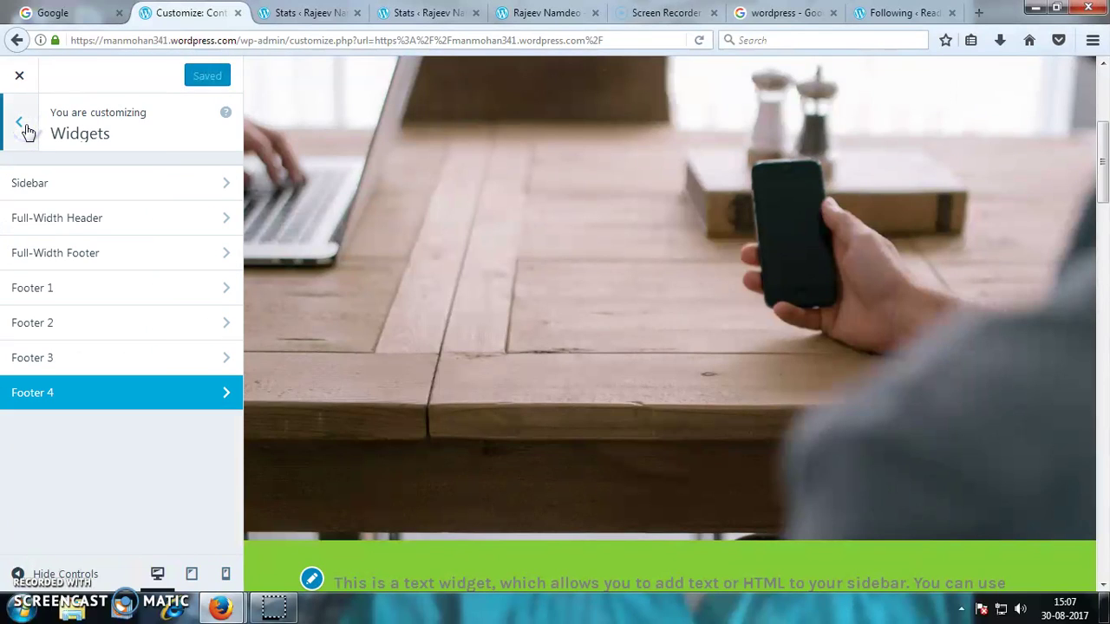
pyautogui.click(26, 129)
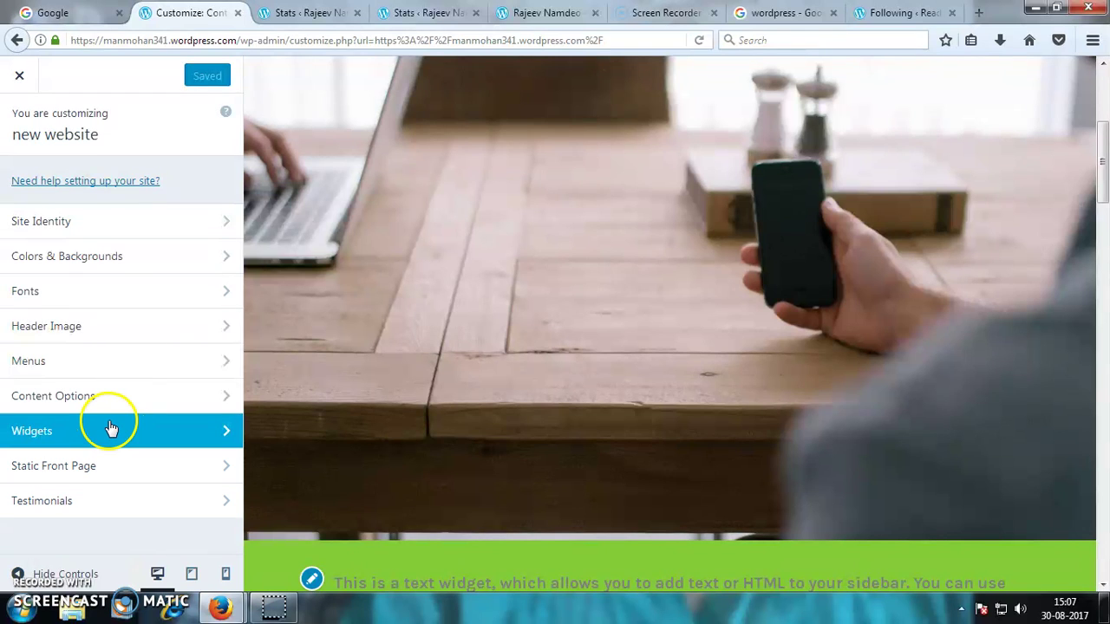
pyautogui.click(19, 83)
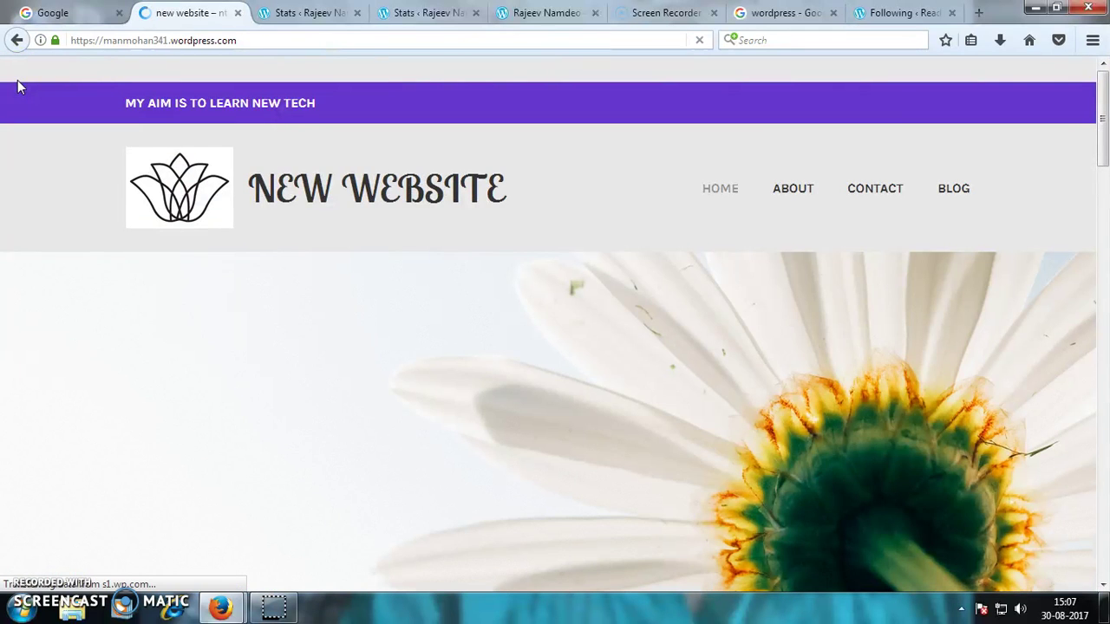
# - From My Sites, add a new blank blog post for 'new website'
pyautogui.click(39, 70)
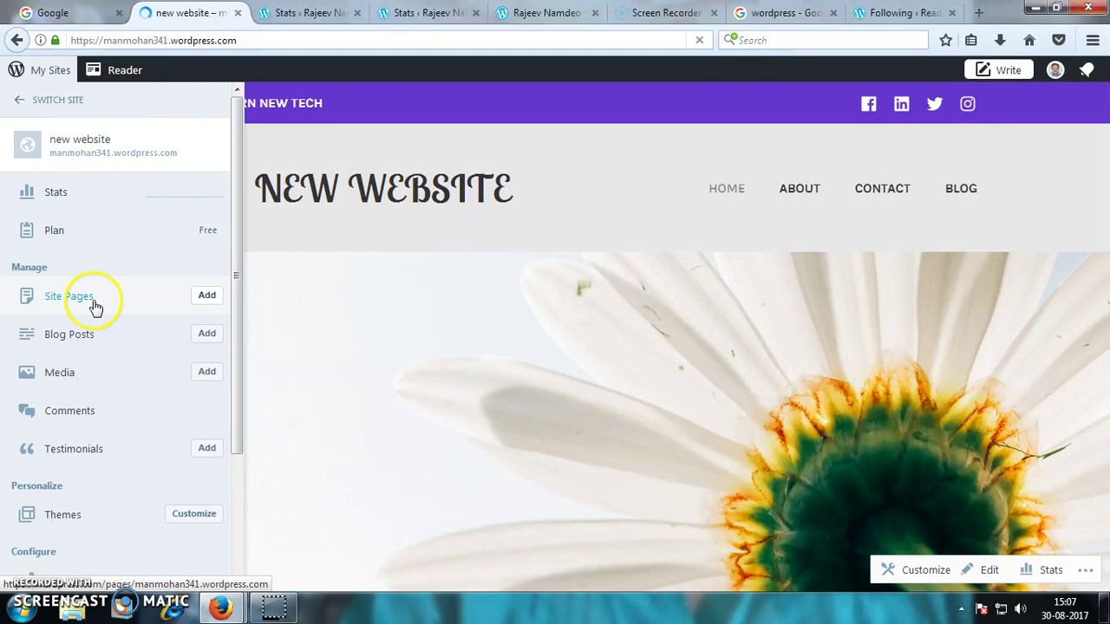
pyautogui.click(206, 336)
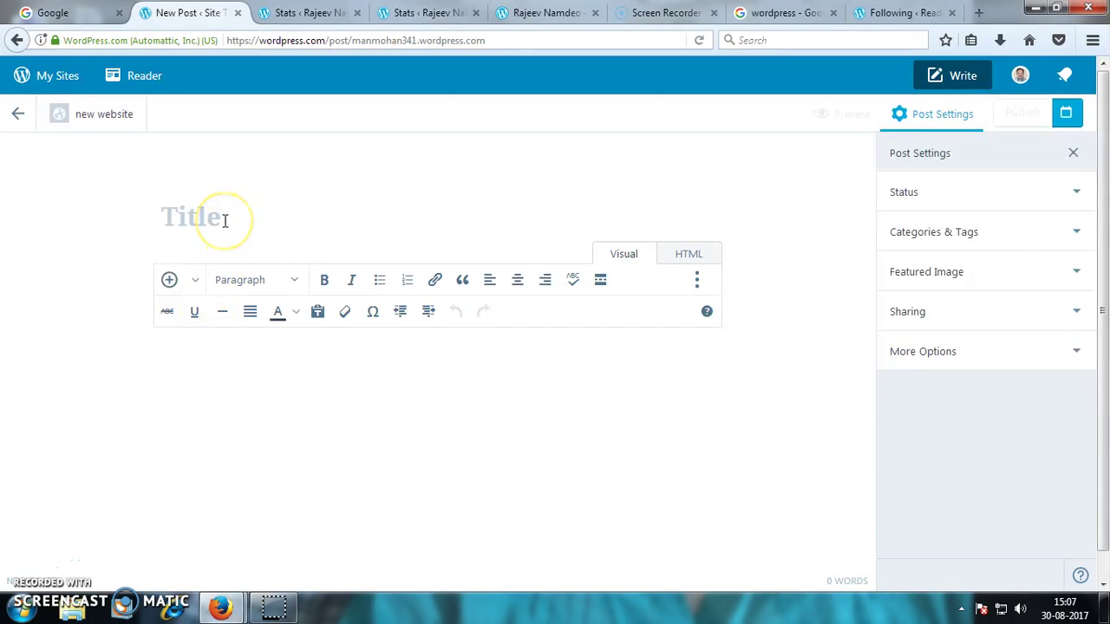
# - Title the post 'blog' and type the filler body text 'bhjjkkmm jjhh'
pyautogui.write('b')
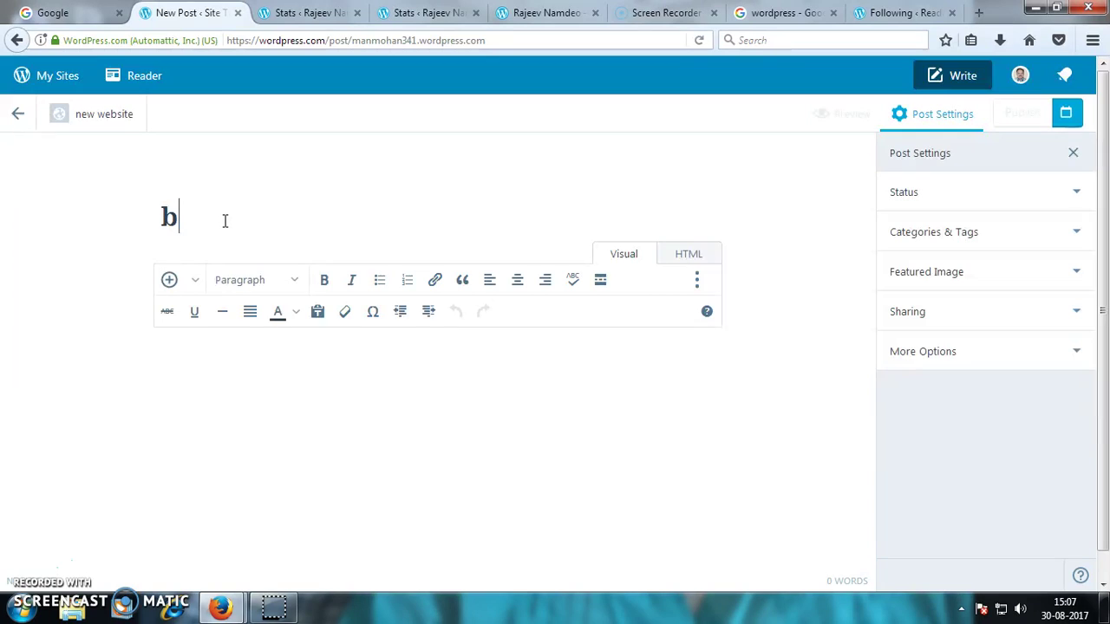
pyautogui.write('log')
pyautogui.click(191, 346)
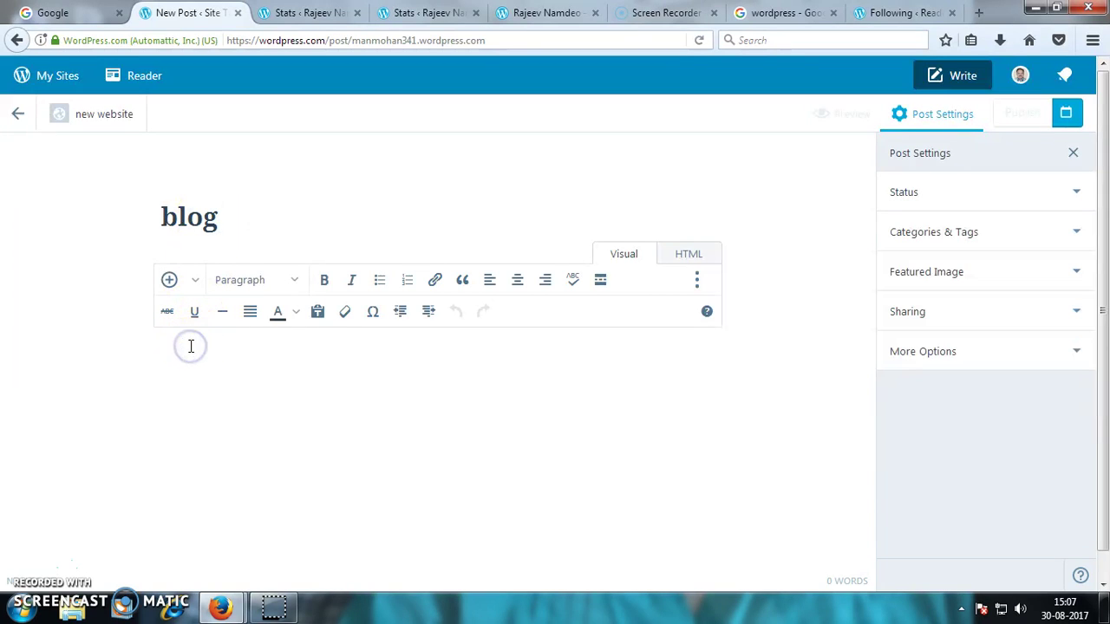
pyautogui.write('bhjjkkmm')
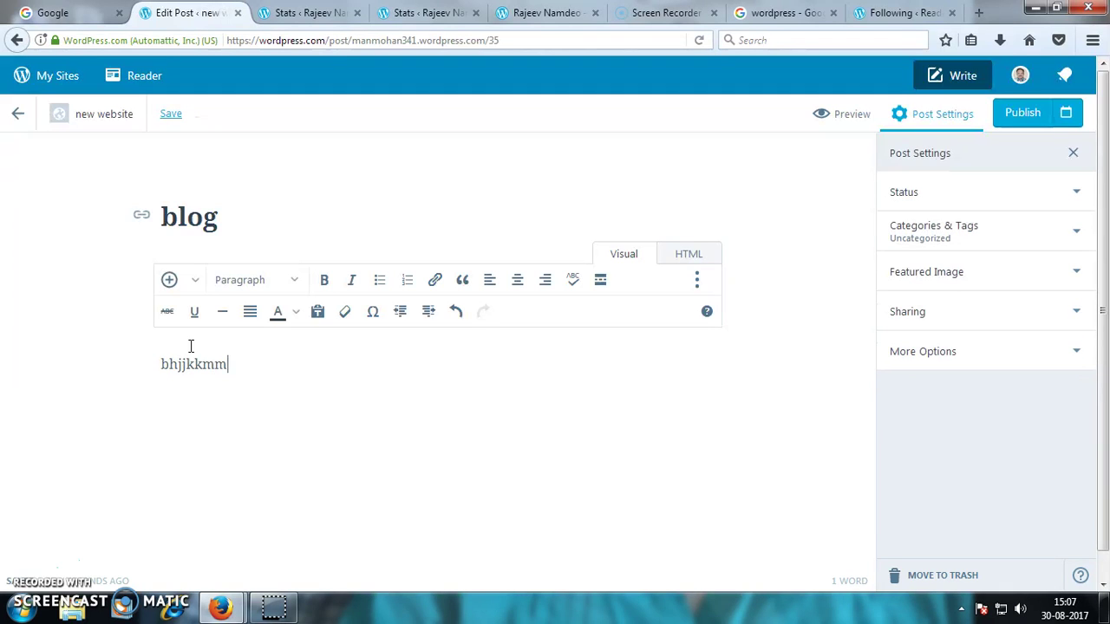
pyautogui.write(' jjhhhhj')
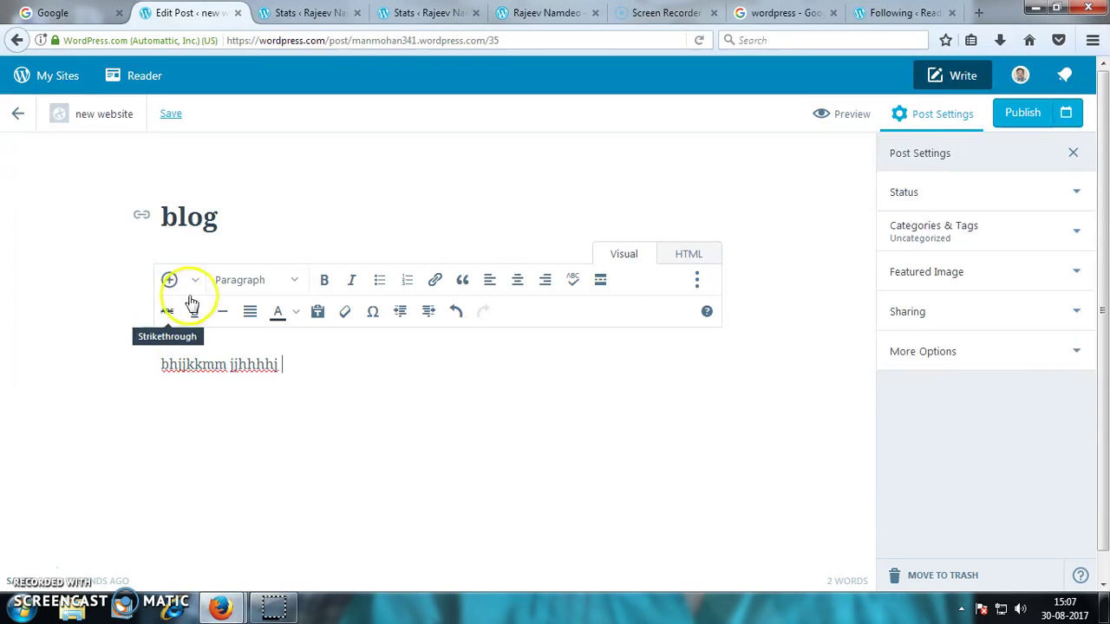
pyautogui.click(193, 281)
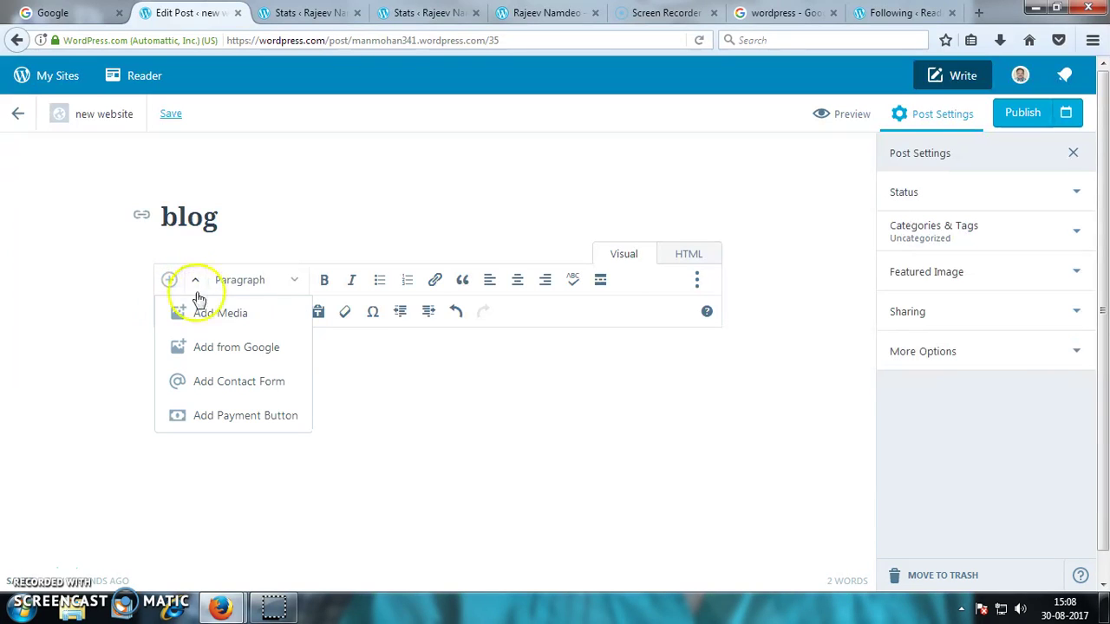
# - Insert the dark bokeh-lights image from the media library into the 'blog' post
pyautogui.click(199, 314)
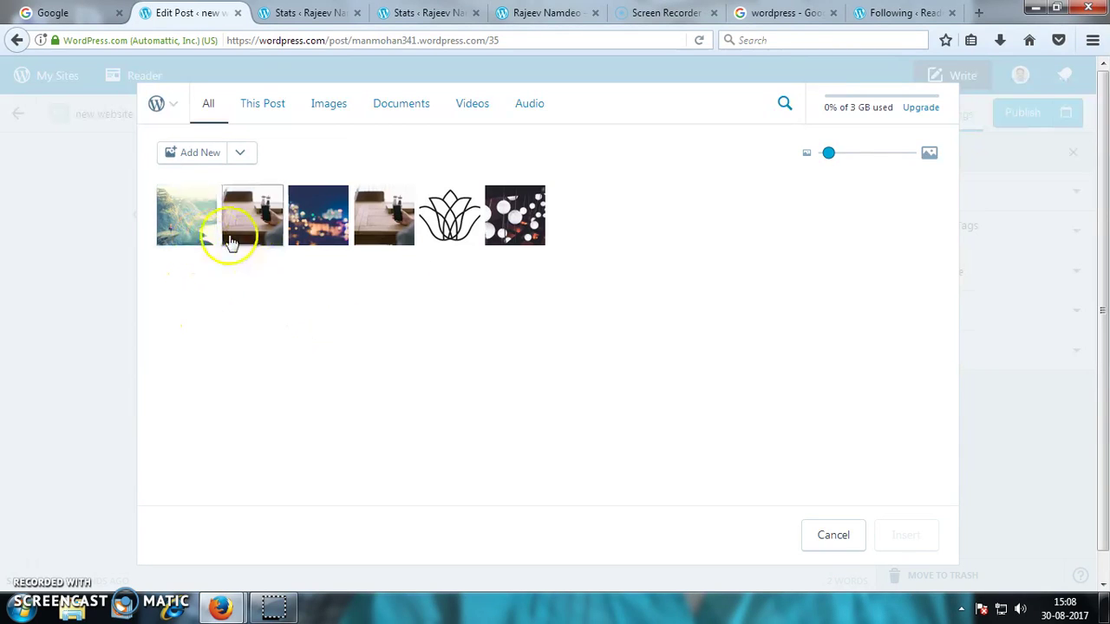
pyautogui.click(515, 215)
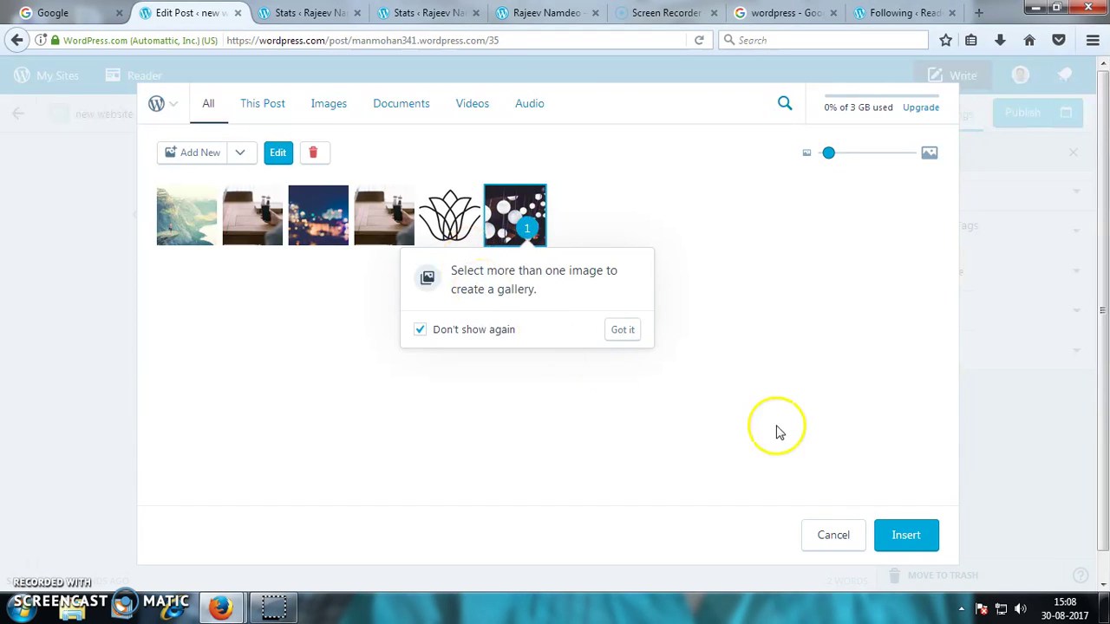
pyautogui.click(902, 539)
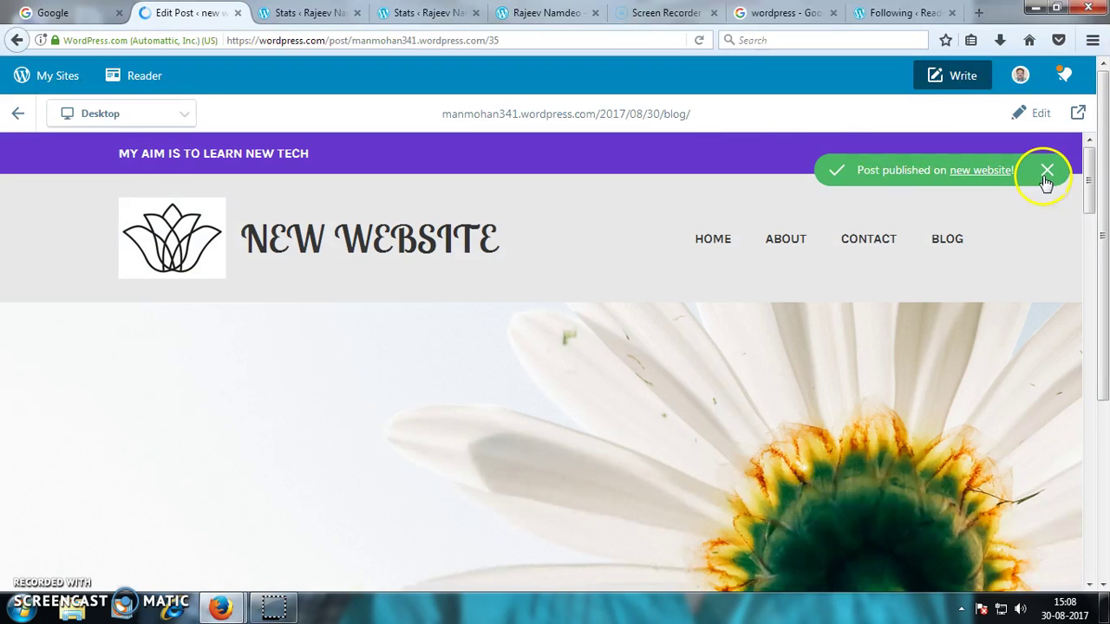
# - Dismiss the published notice, scroll through the live 'blog' post, and return to Blog Posts
pyautogui.click(1045, 172)
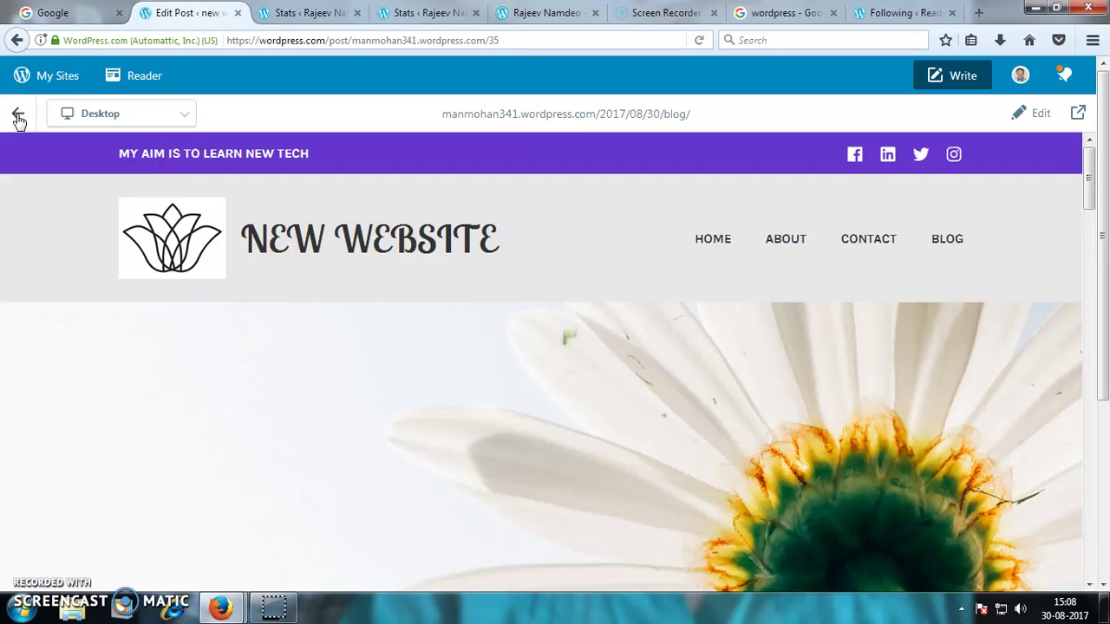
pyautogui.scroll(-6, 451, 381)
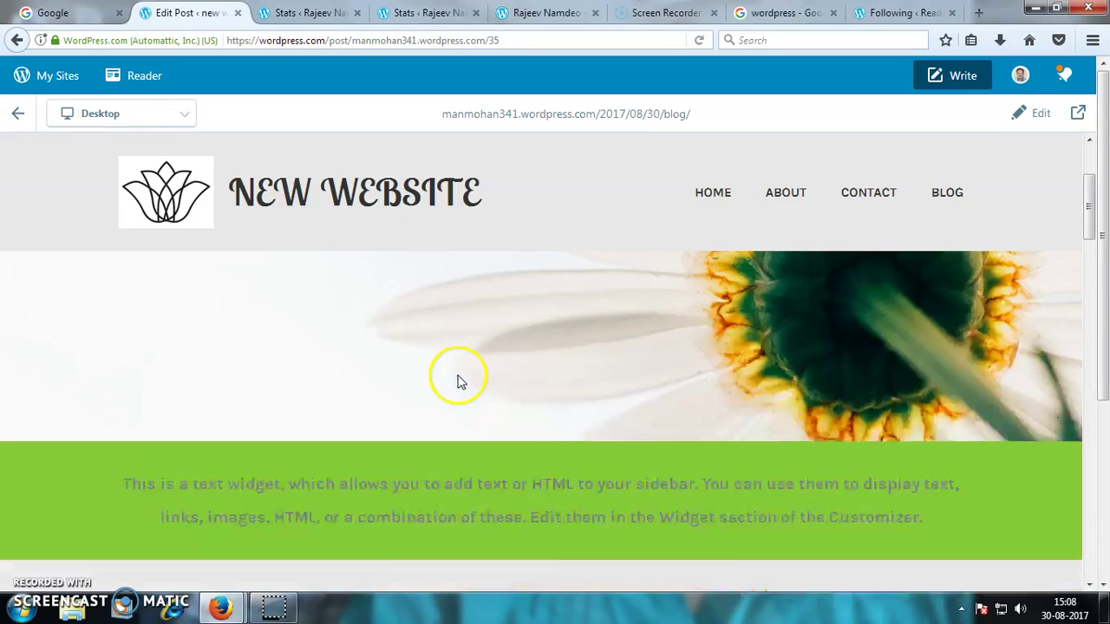
pyautogui.scroll(4, 417, 381)
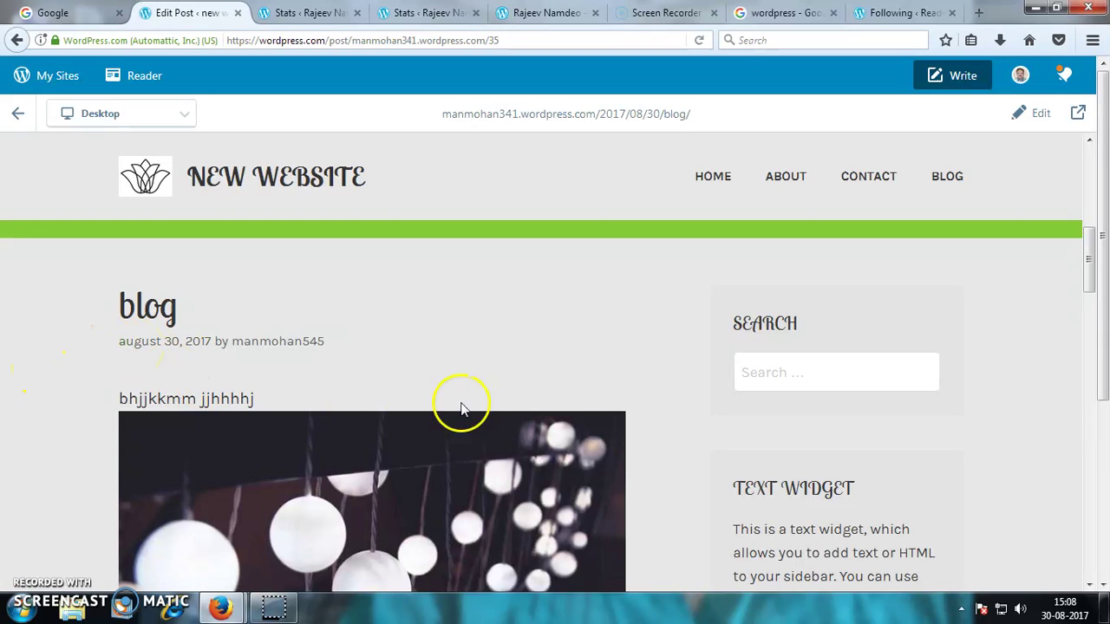
pyautogui.scroll(-3, 709, 388)
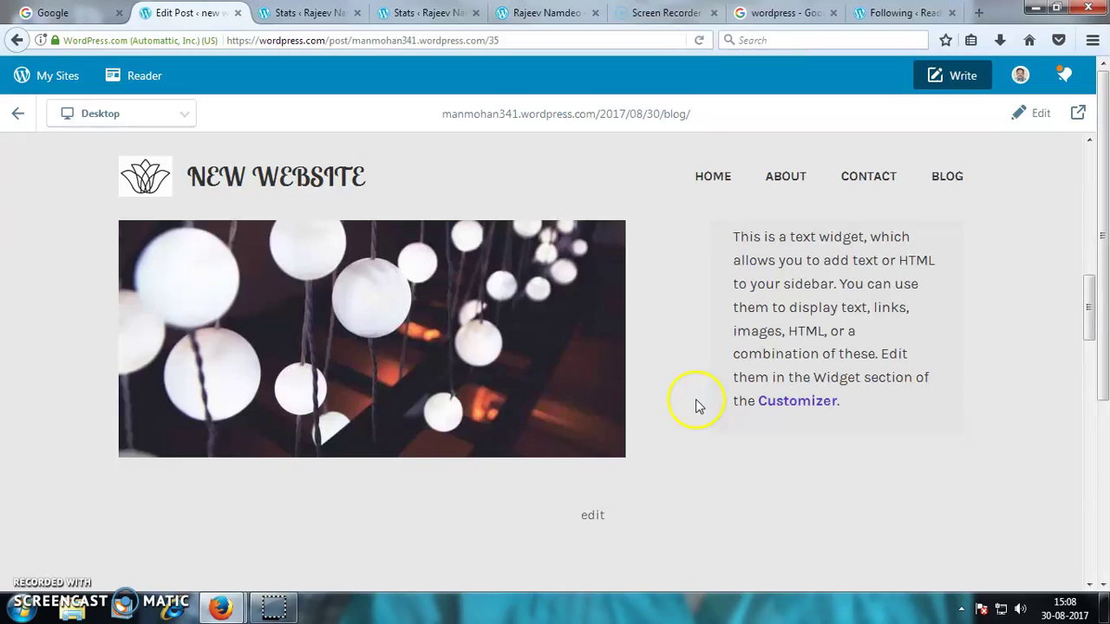
pyautogui.scroll(-1, 696, 405)
pyautogui.scroll(-2, 698, 405)
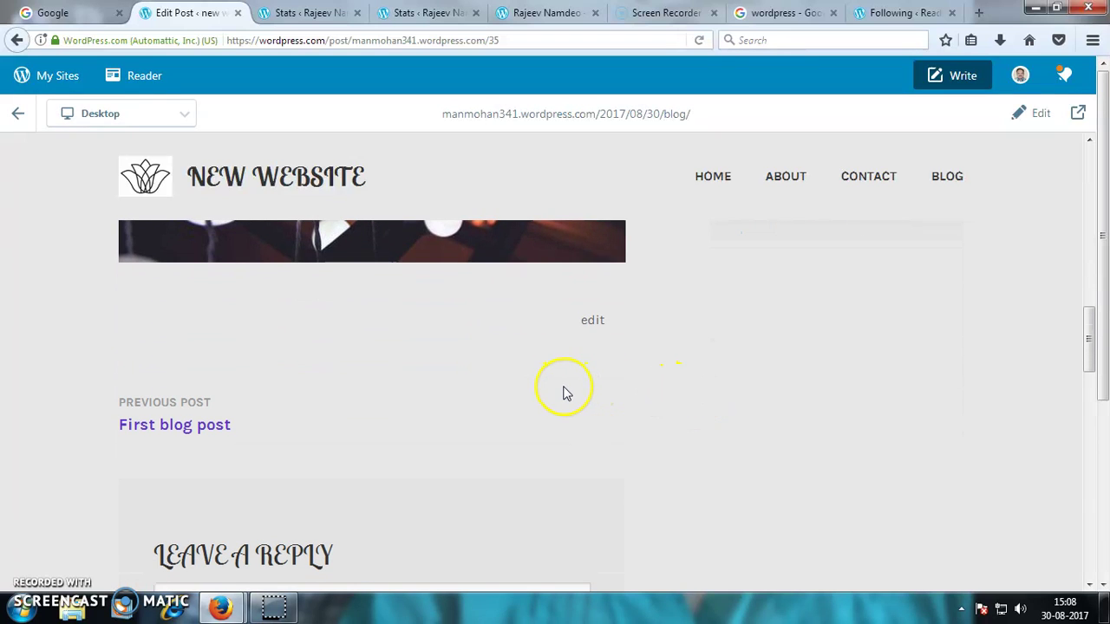
pyautogui.scroll(-3, 563, 394)
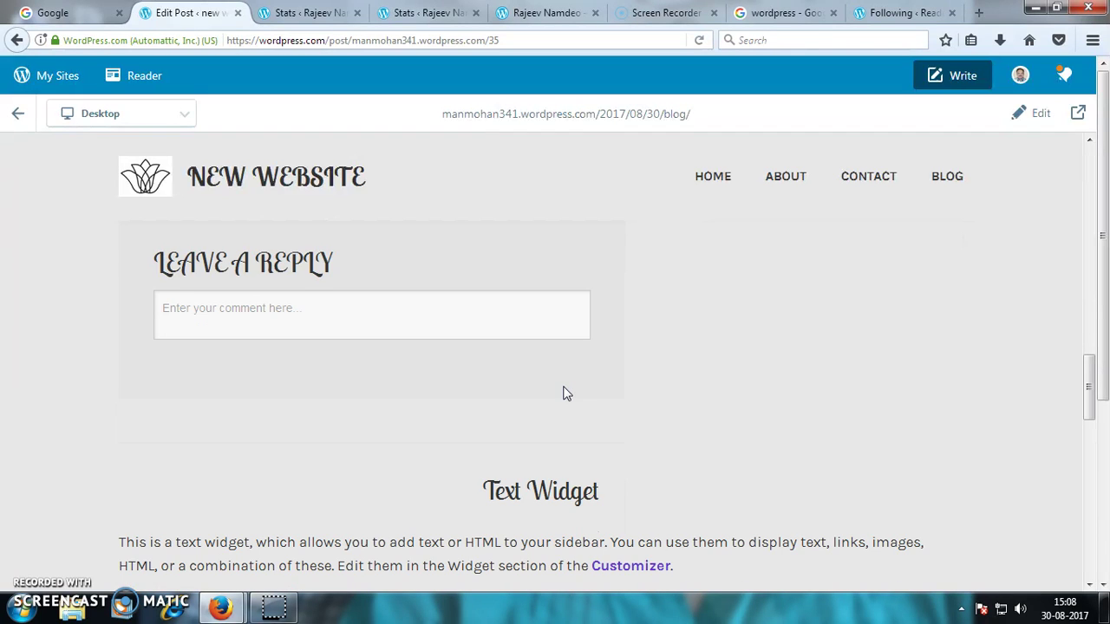
pyautogui.scroll(-3, 563, 393)
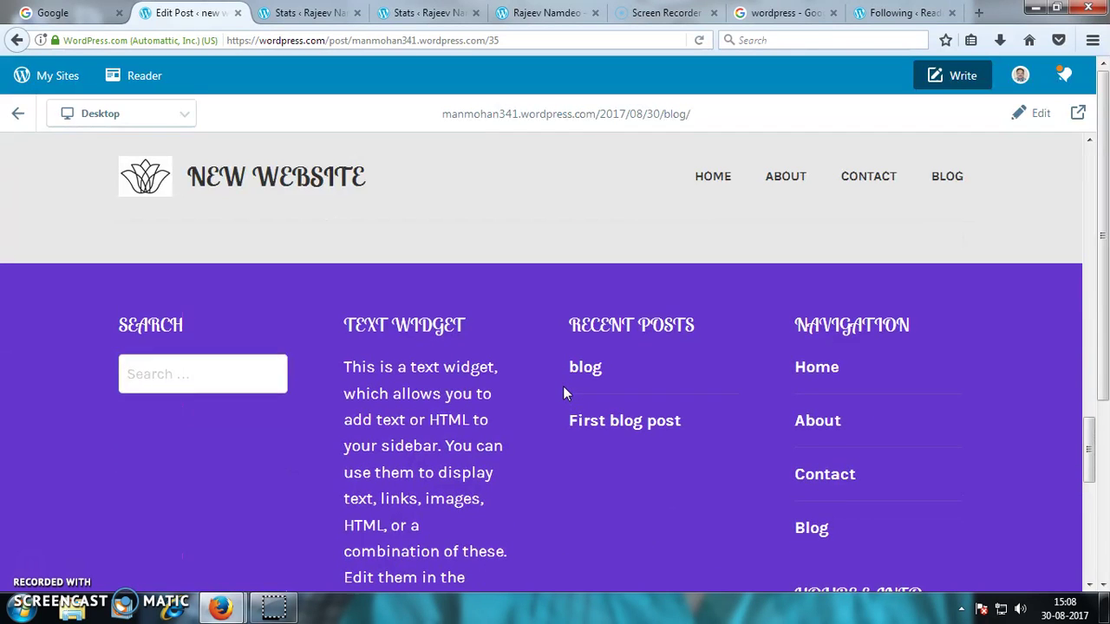
pyautogui.scroll(4, 563, 393)
pyautogui.scroll(10, 563, 393)
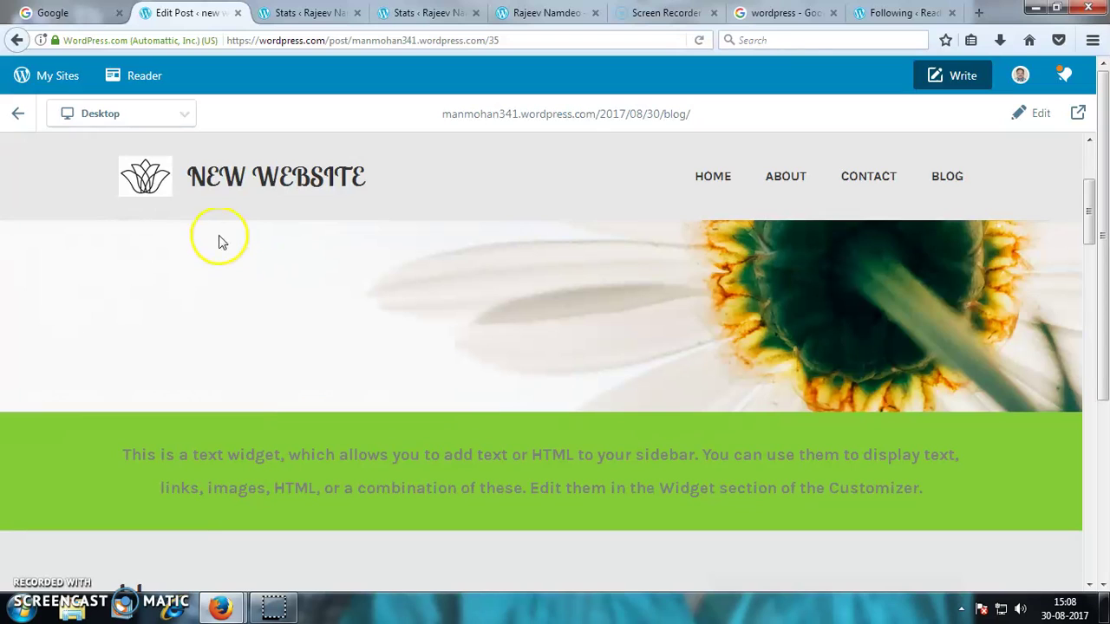
pyautogui.click(18, 115)
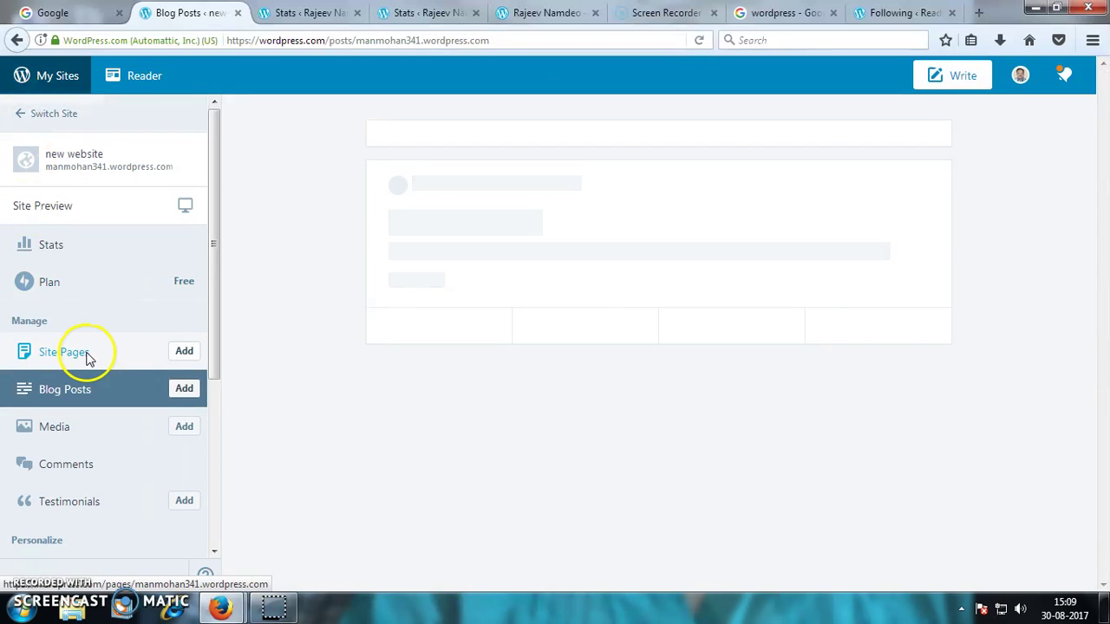
# - From Site Pages, add a new blank page for 'new website'
pyautogui.click(84, 377)
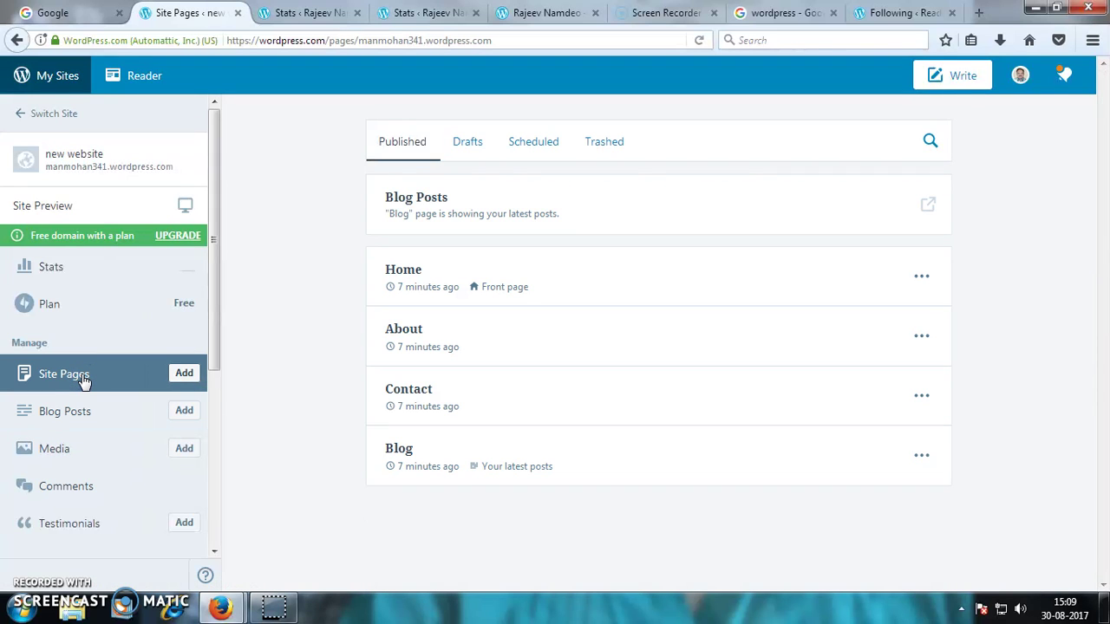
pyautogui.click(182, 373)
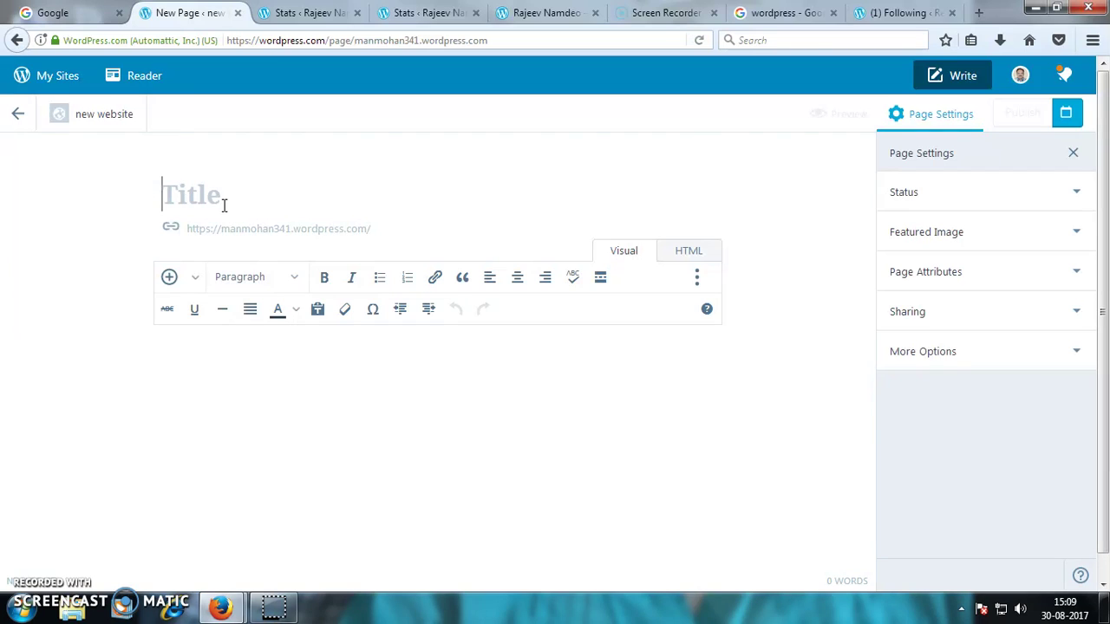
# - Title the page 'page' and enter the filler body text 'cghhjjn'
pyautogui.click(224, 205)
pyautogui.write('p')
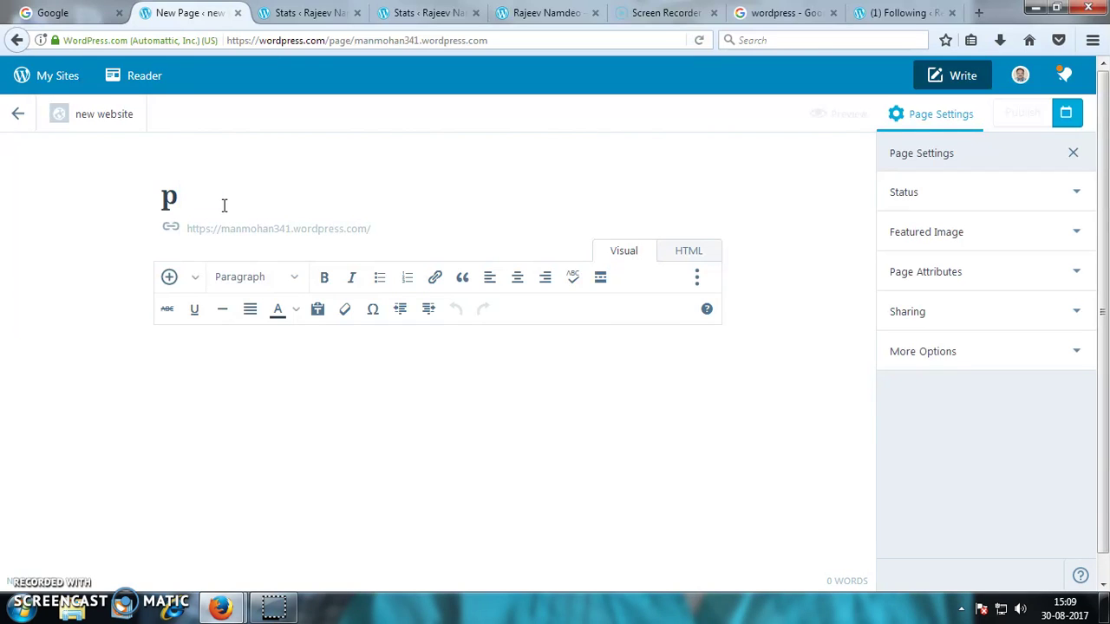
pyautogui.write('age')
pyautogui.click(198, 351)
pyautogui.write('c')
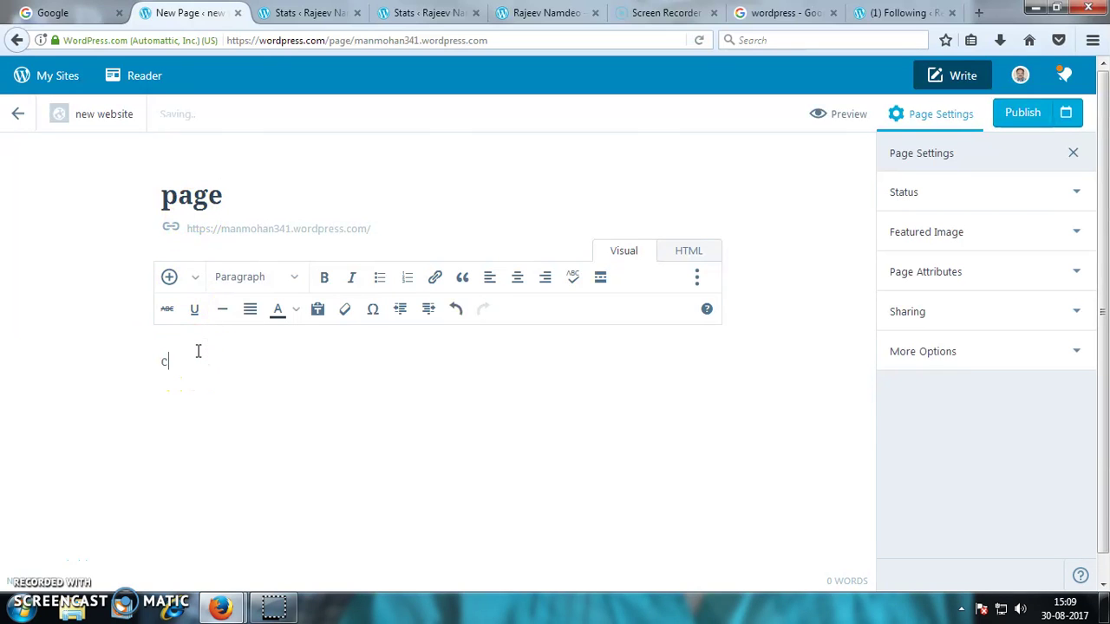
pyautogui.write('ghhjjn hhjjjhjjjj')
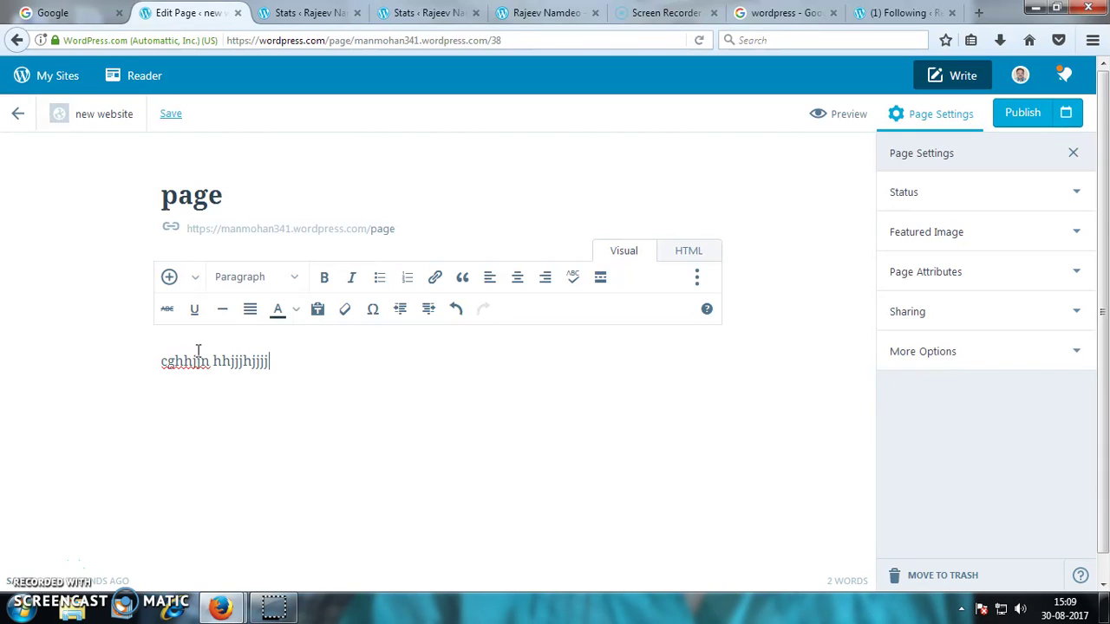
pyautogui.click(196, 343)
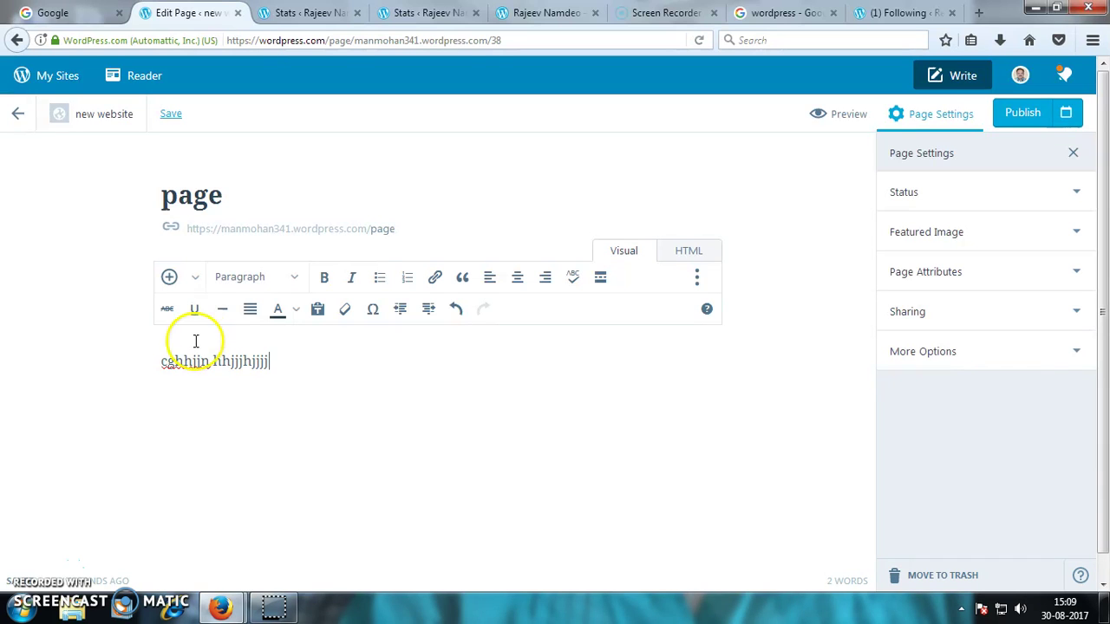
# - Open the Add Media library and cancel it without inserting anything
pyautogui.click(196, 279)
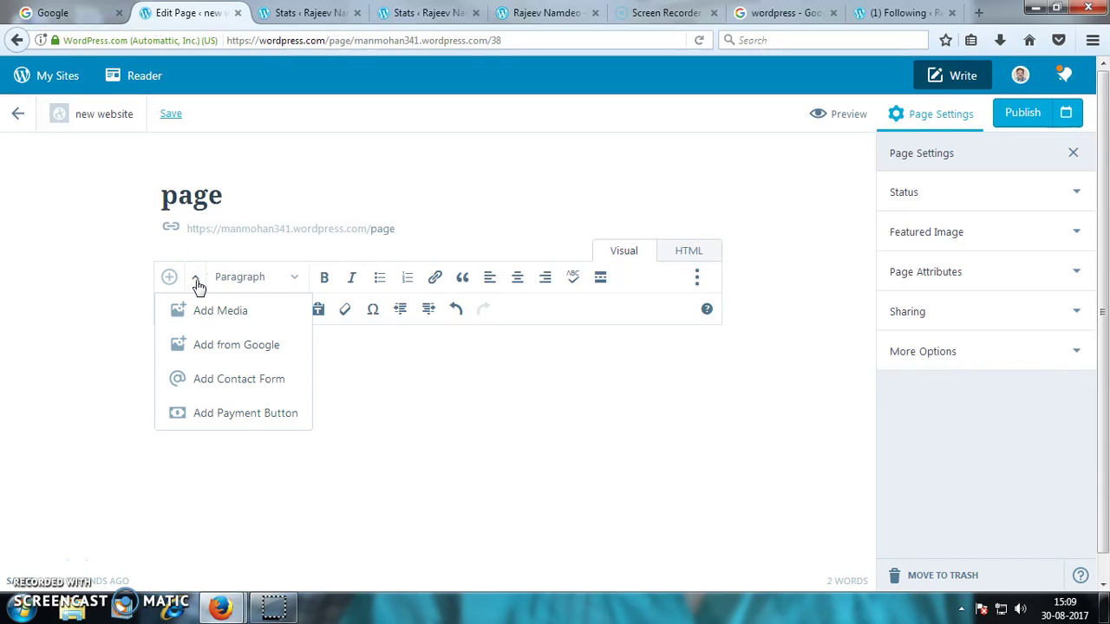
pyautogui.click(215, 318)
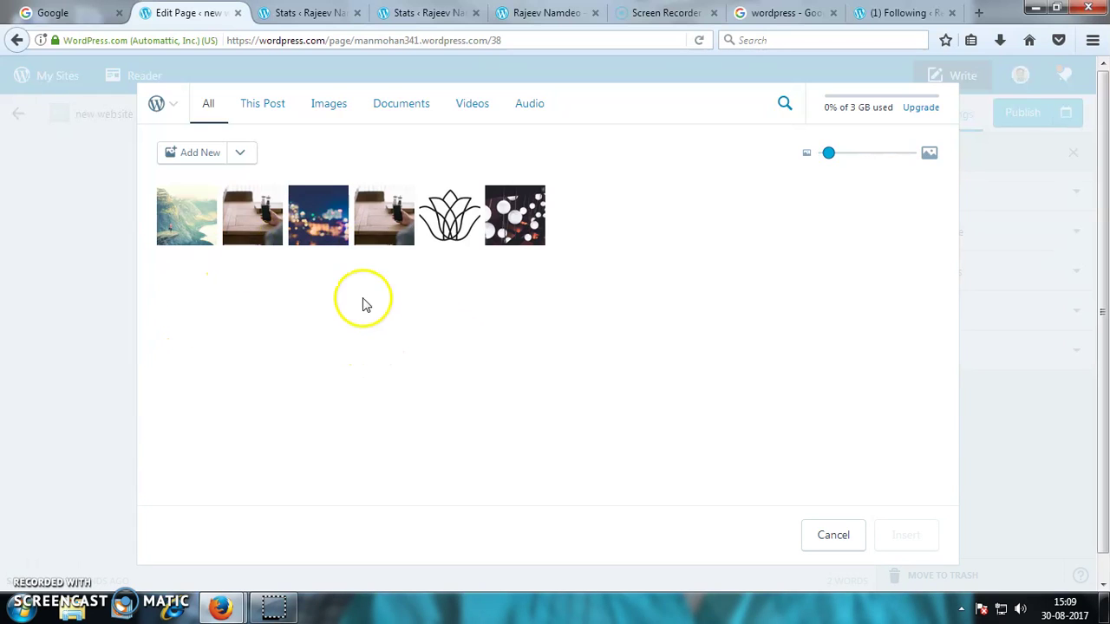
pyautogui.click(823, 536)
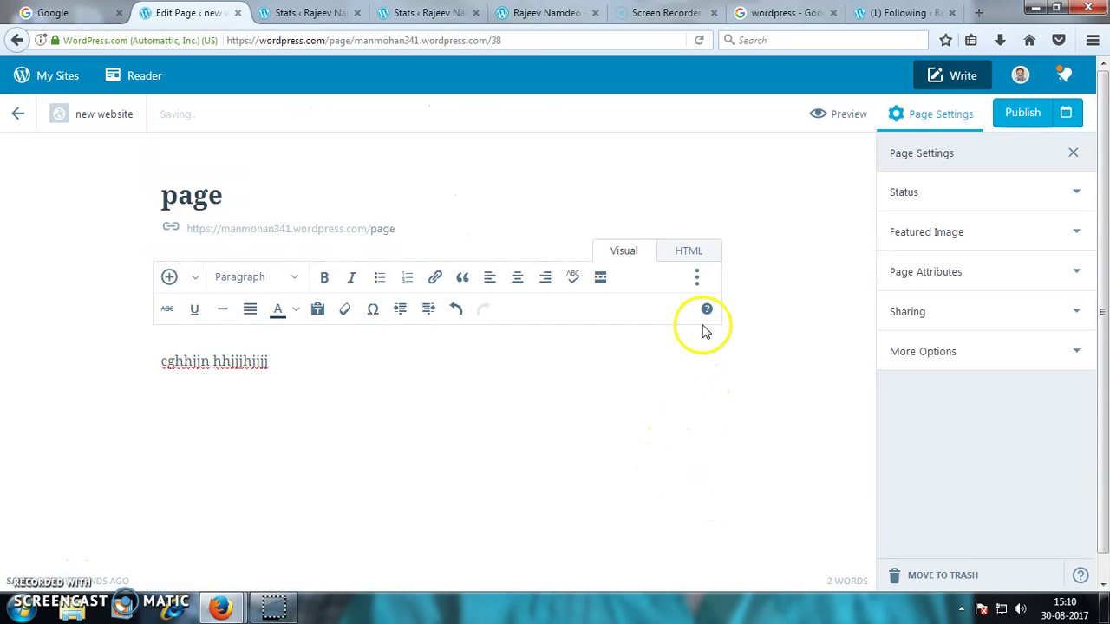
# - Publish the 'page' page, then view it live through PAGE in the site menu
pyautogui.click(1028, 117)
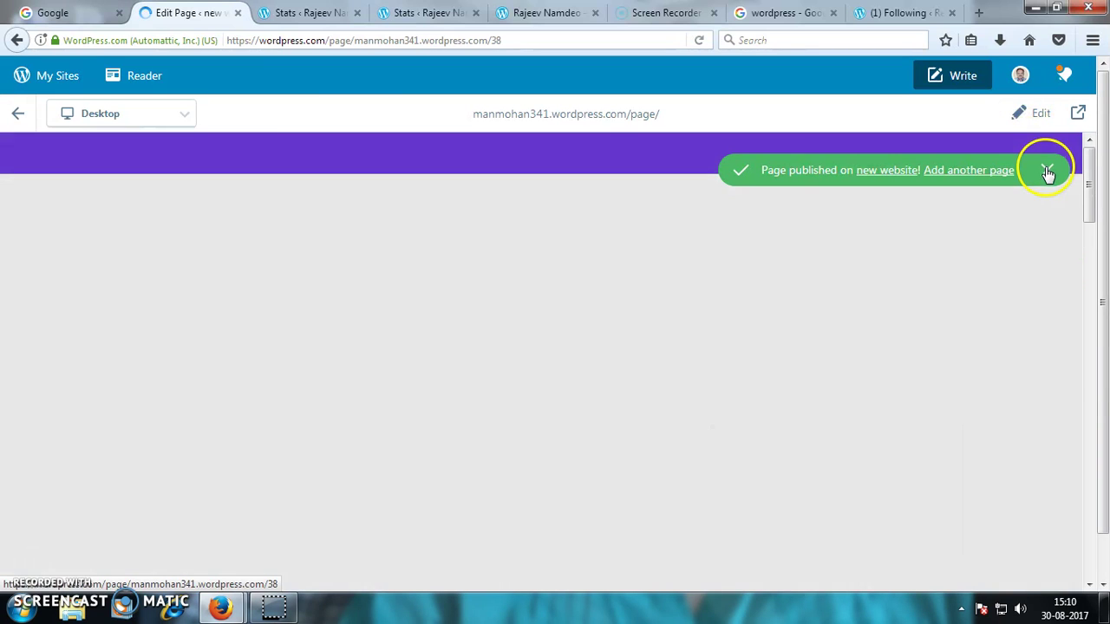
pyautogui.click(1048, 170)
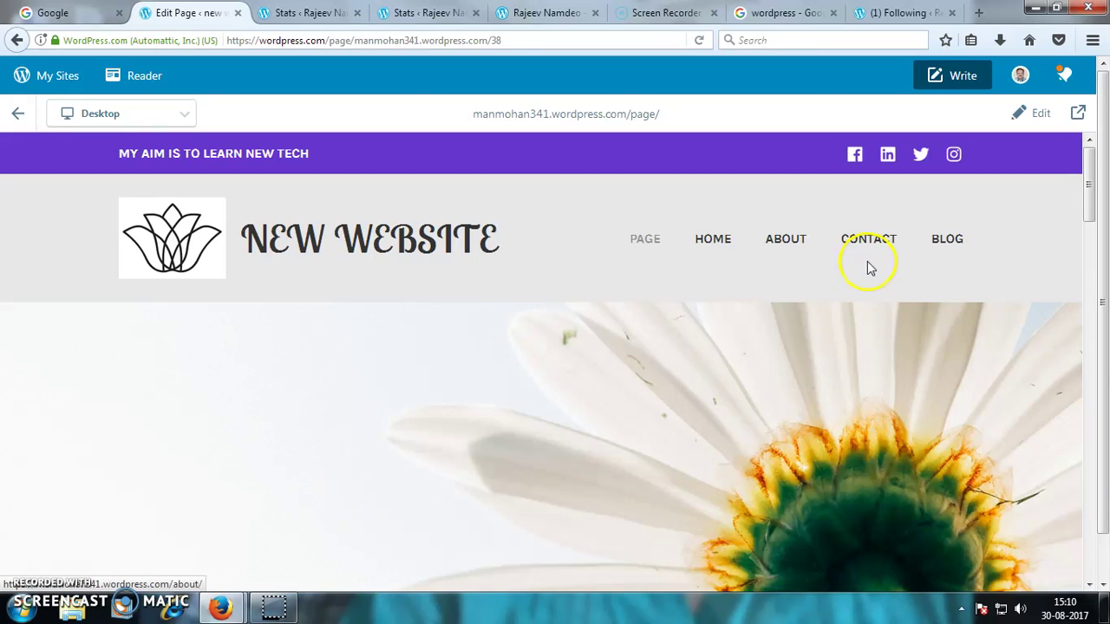
pyautogui.click(645, 244)
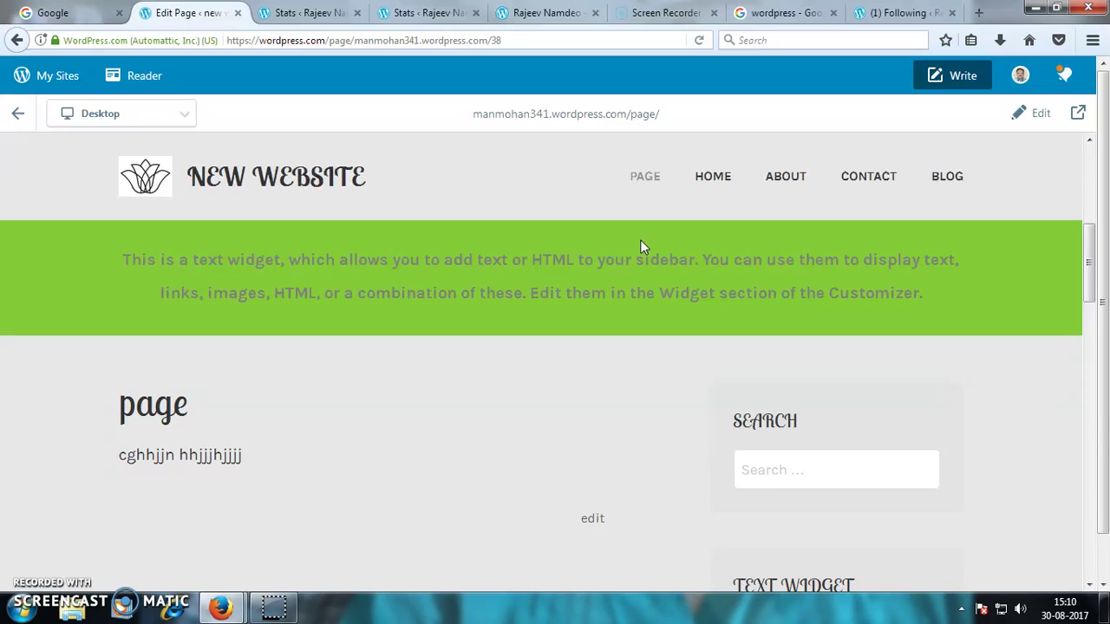
pyautogui.moveTo(640, 241); pyautogui.dragTo(572, 330)
pyautogui.scroll(5, 270, 469)
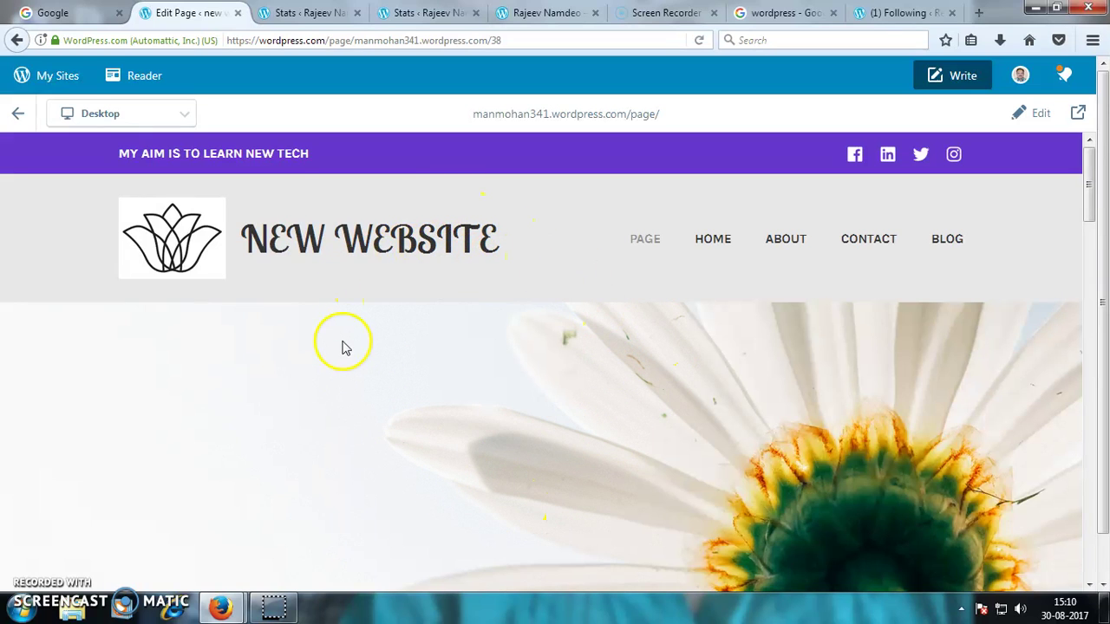
pyautogui.moveTo(659, 116)
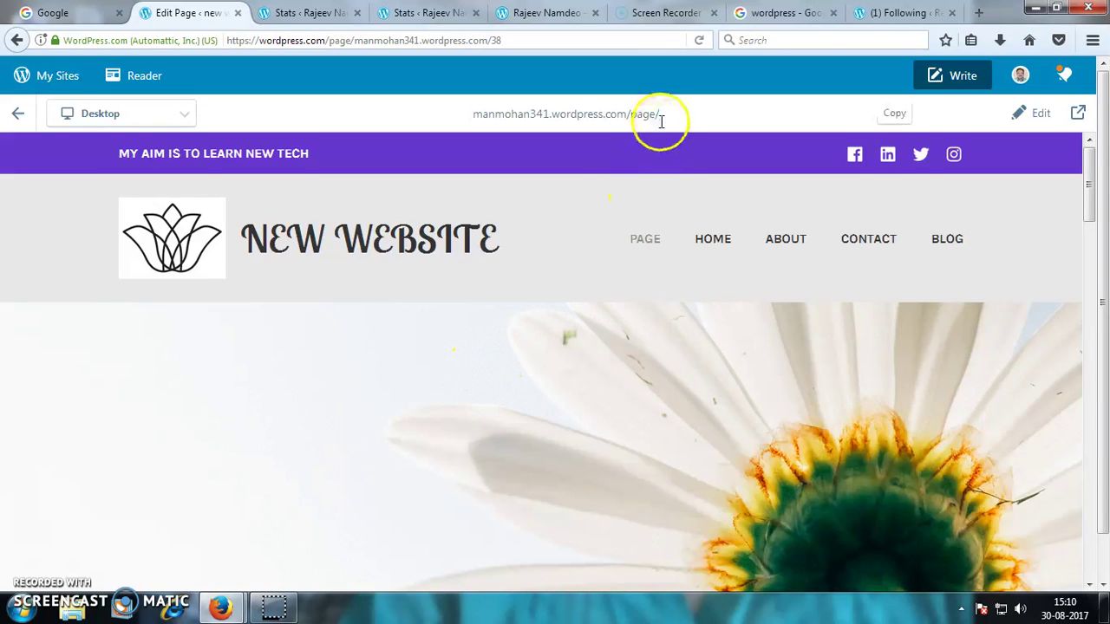